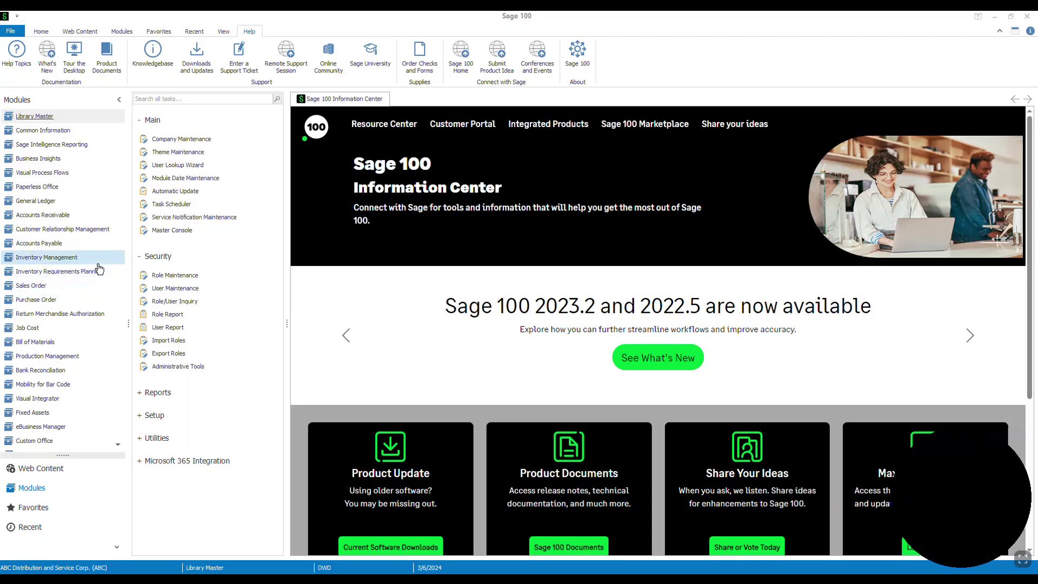
Open the Inventory Management utility Delete and Change Items, show its item-change grid and widen the window to fit all columns
left_click(55, 263)
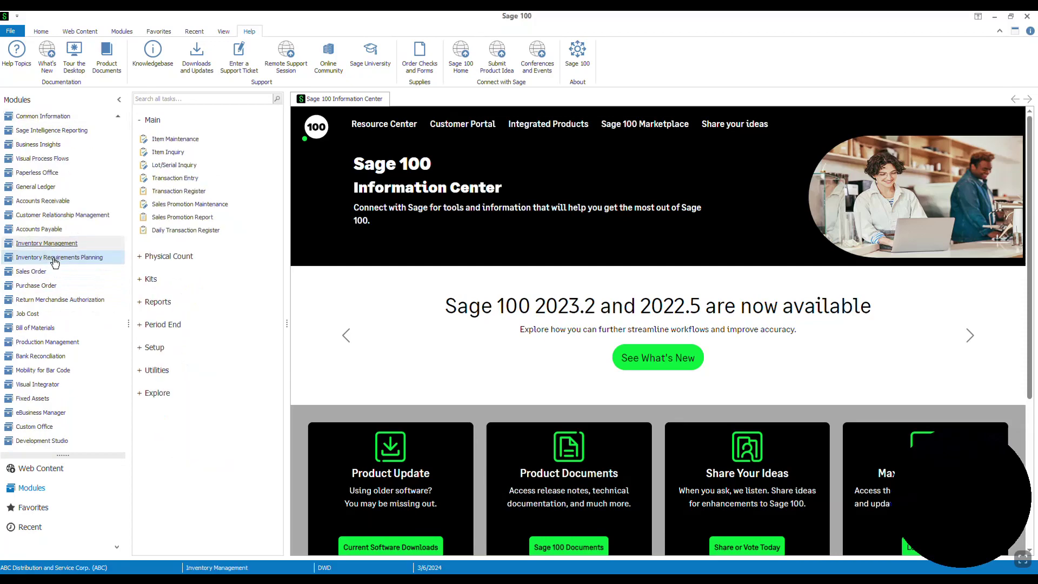
left_click(159, 372)
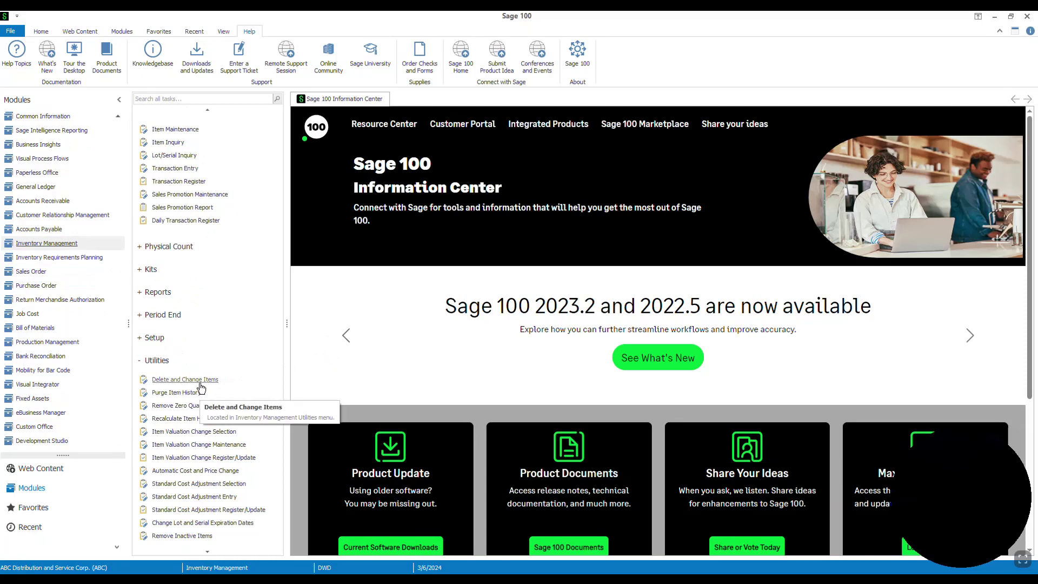
left_click(185, 379)
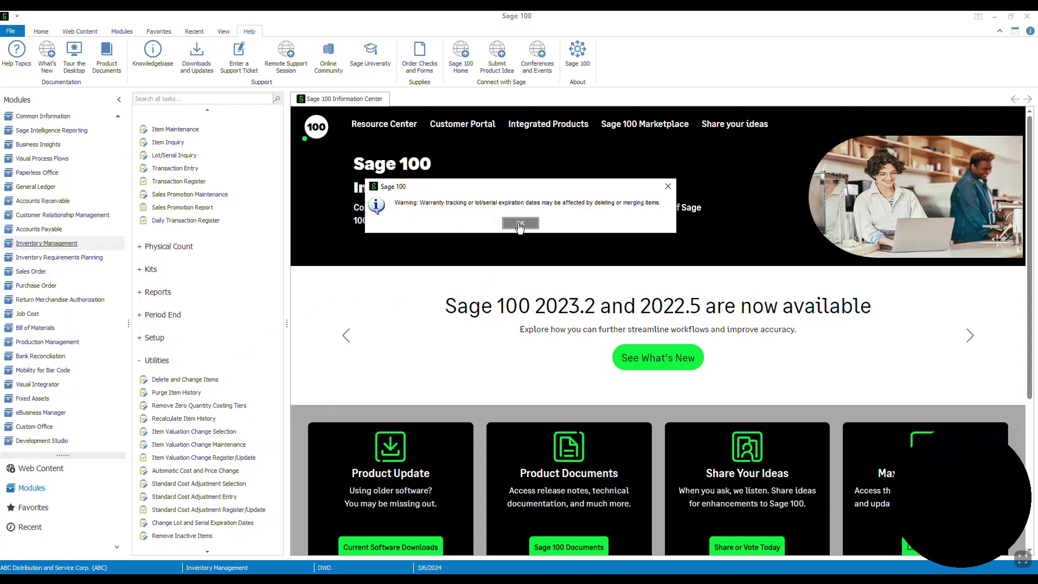
left_click(519, 224)
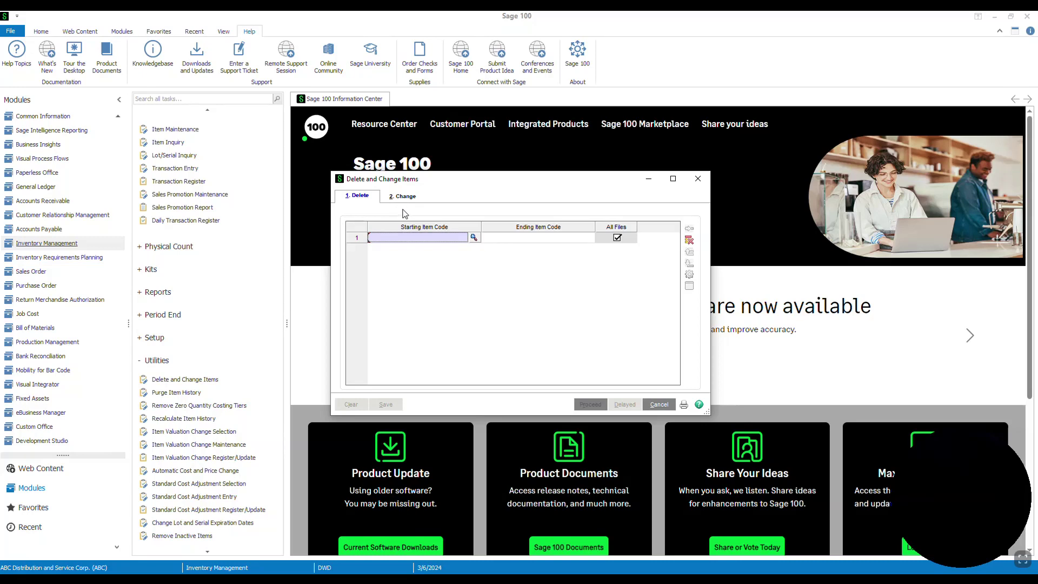
left_click(402, 198)
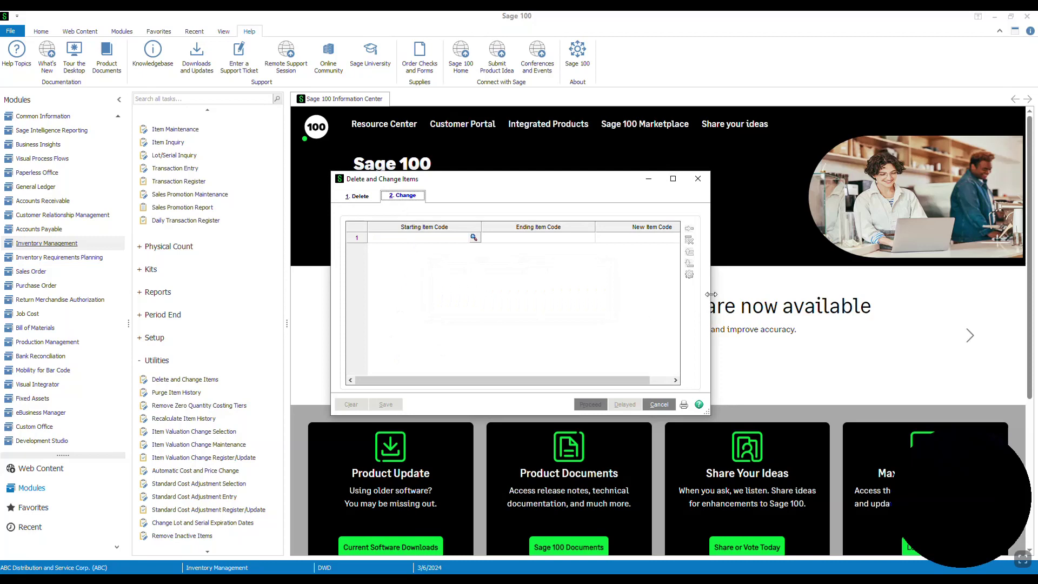
left_click_drag(711, 294, 768, 294)
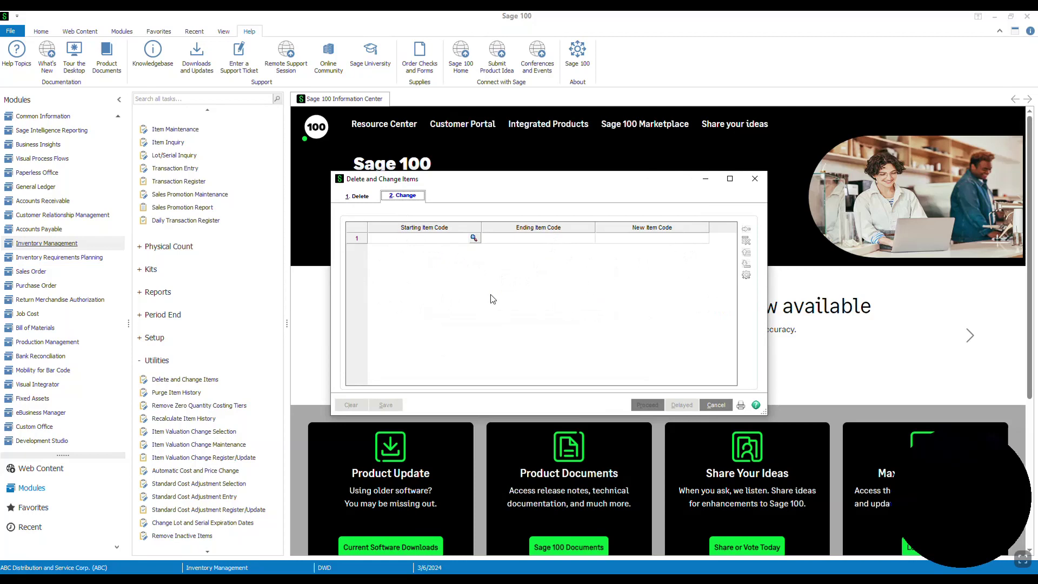
Add a change line that renames item 1001-HON-H252 to the new item code 1001-HON-H500
left_click(473, 241)
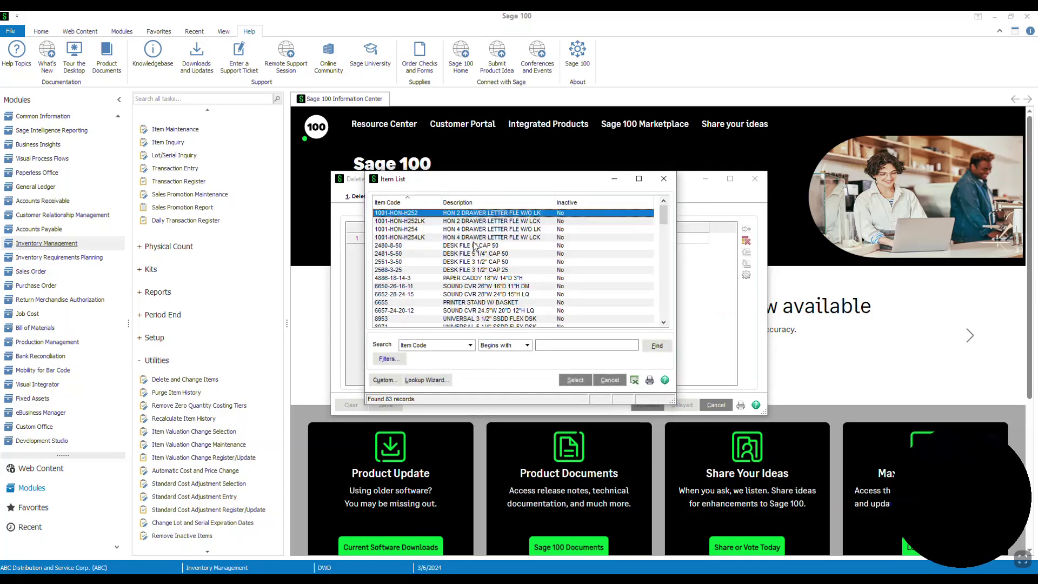
double_click(415, 214)
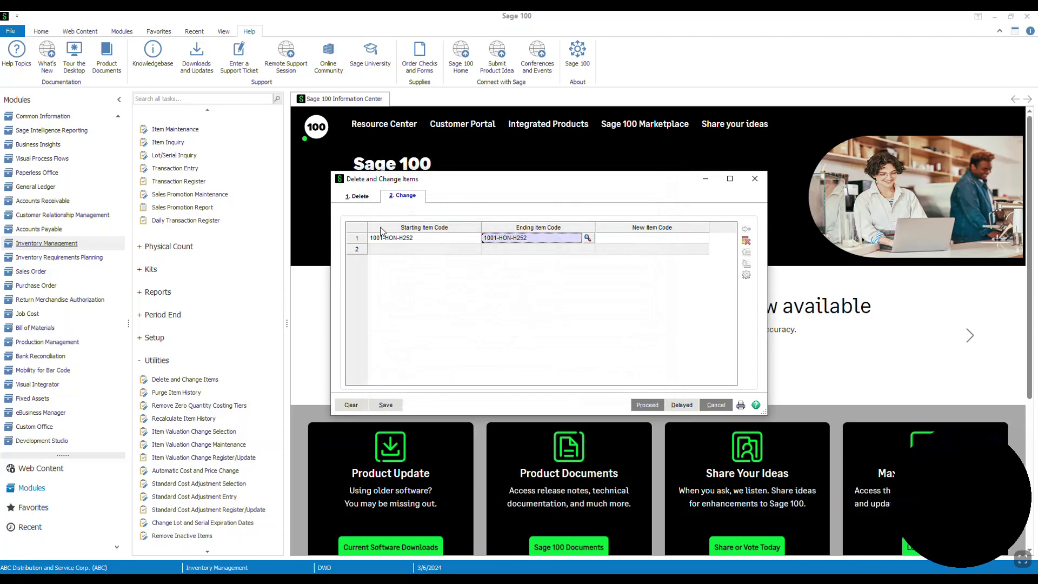
left_click(651, 239)
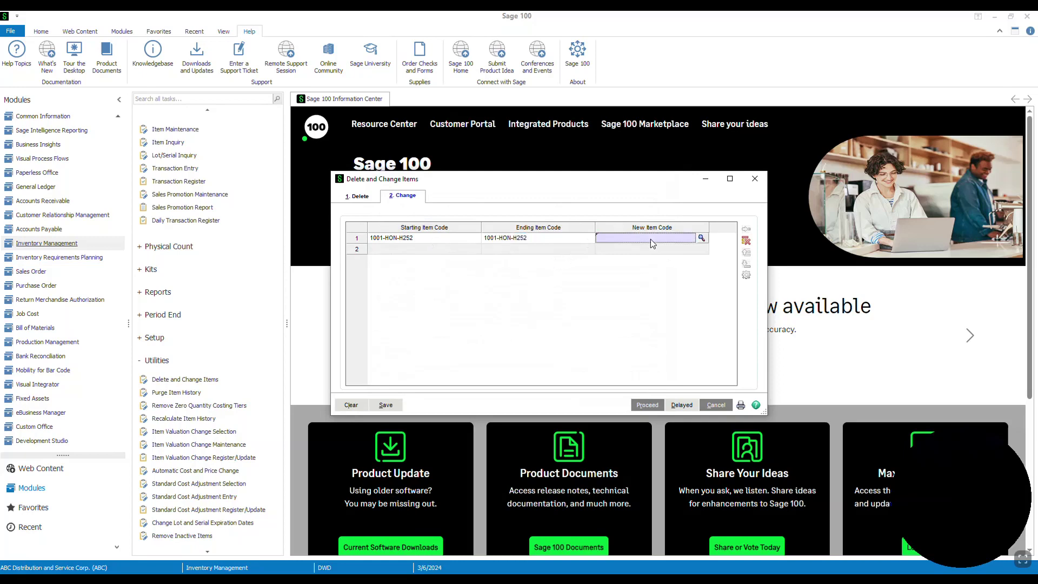
type("1001-HON-H252")
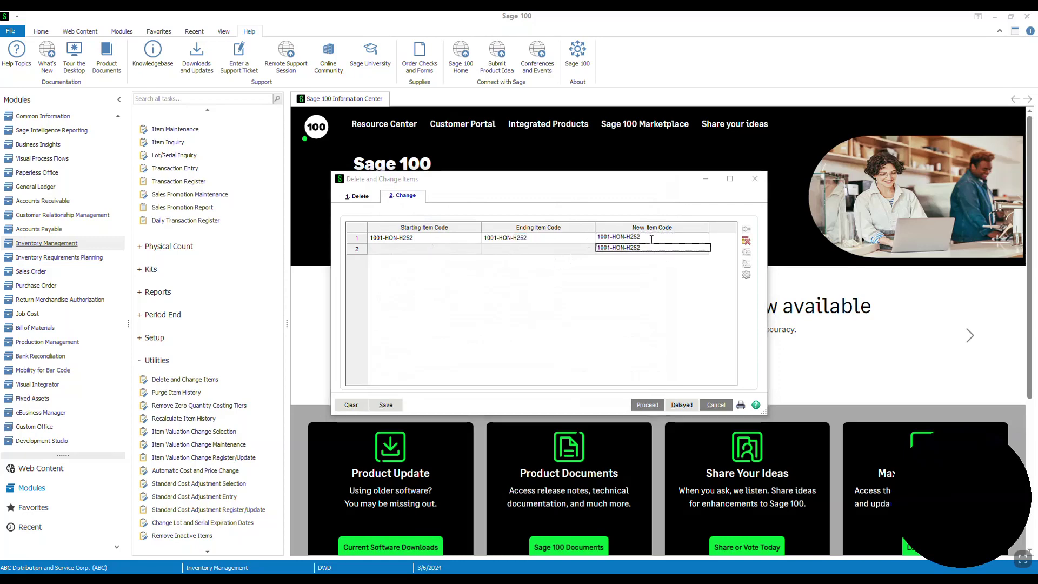
key("BackSpace")
key("BackSpace")
key("BackSpace")
type("500")
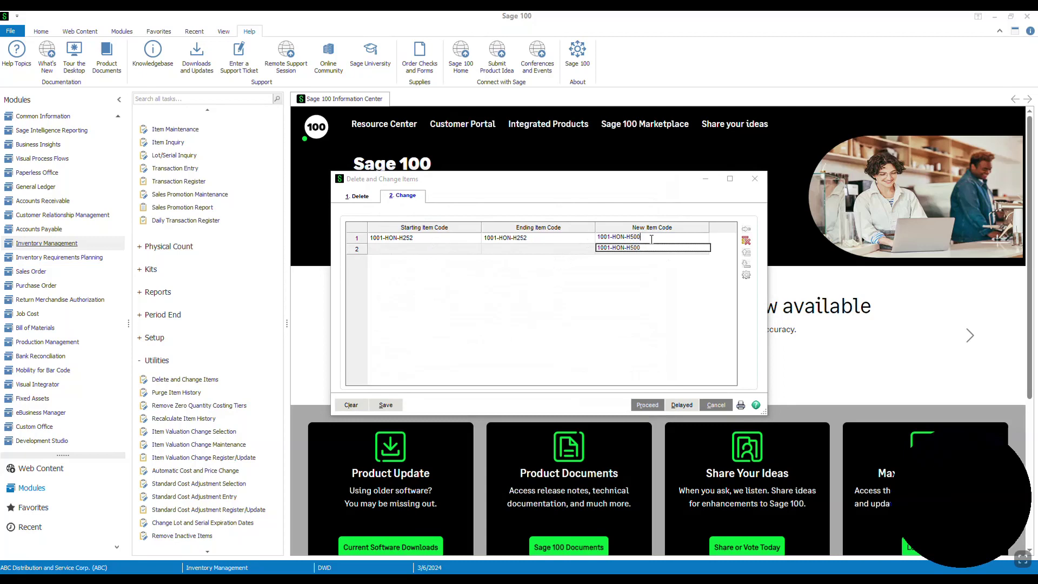
key("Return")
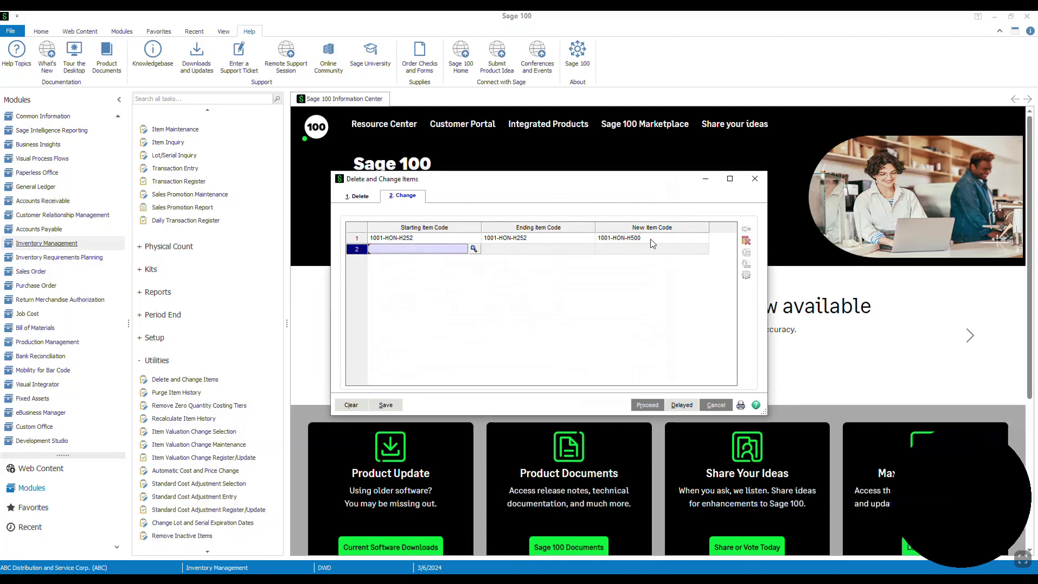
Start a second change line covering the item range from 2480-8-50 to 2481-5-50
left_click(475, 252)
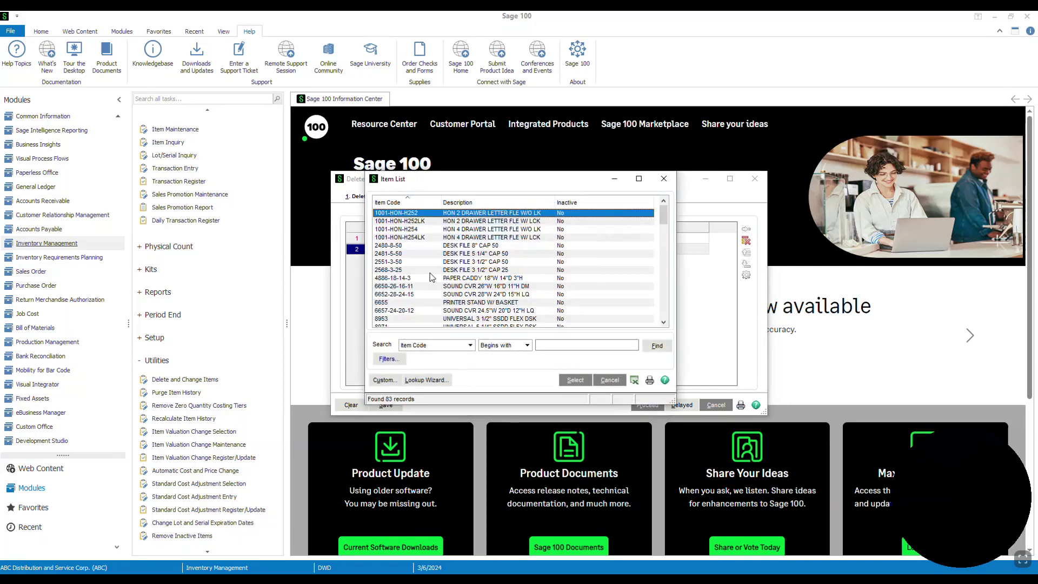
left_click(398, 246)
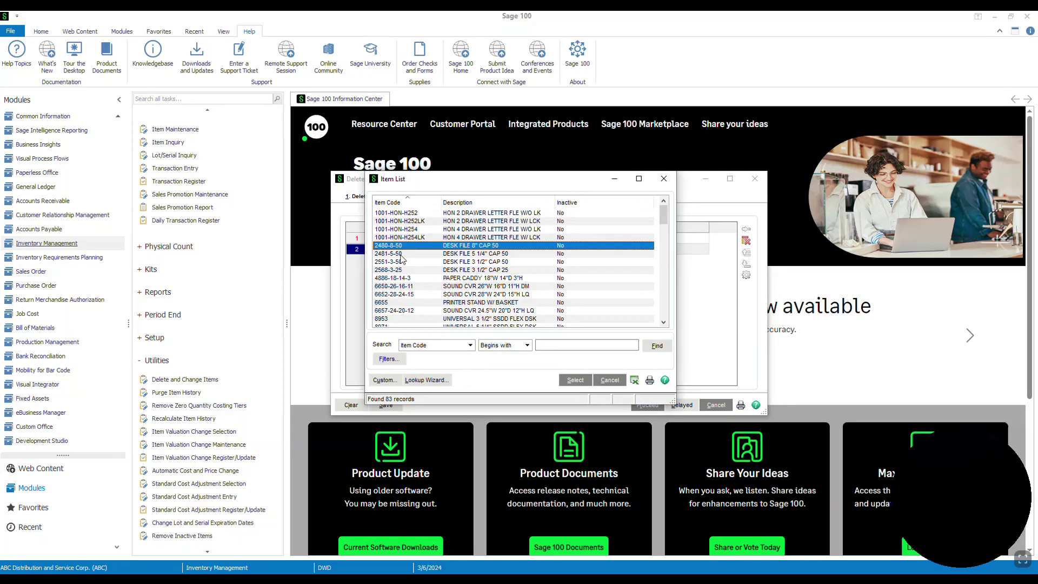
left_click(576, 380)
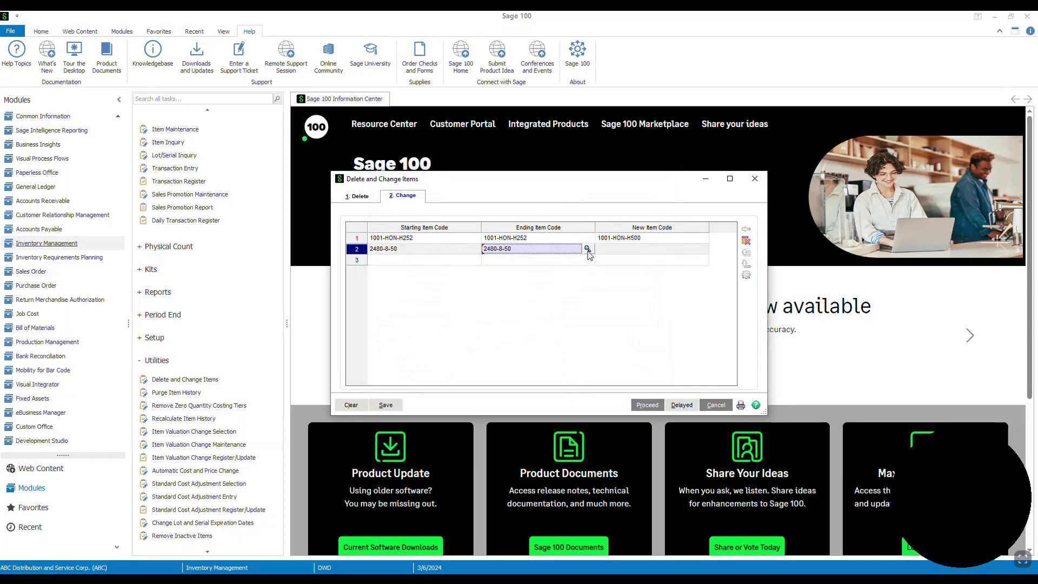
left_click(587, 249)
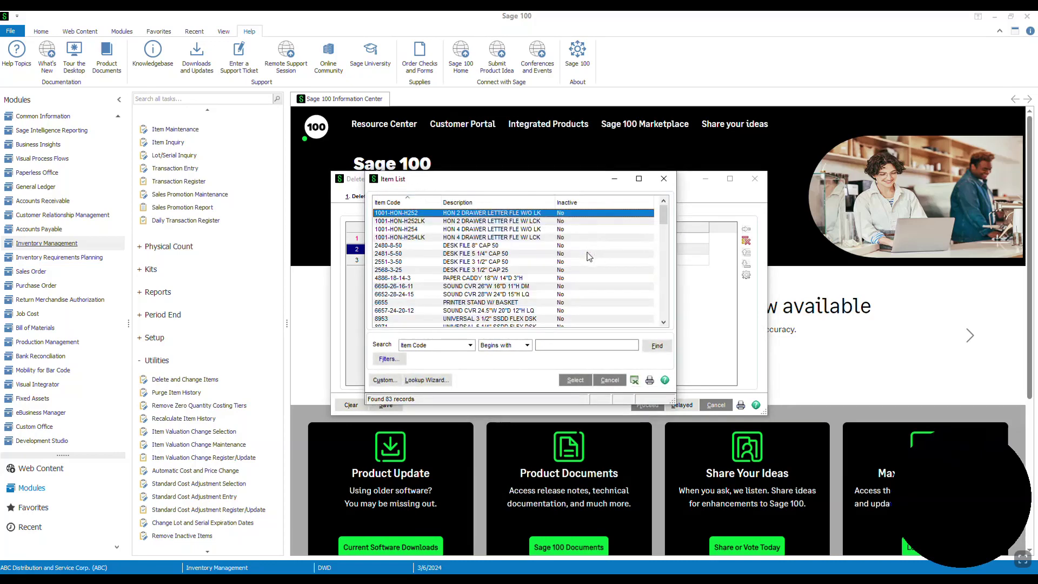
double_click(392, 254)
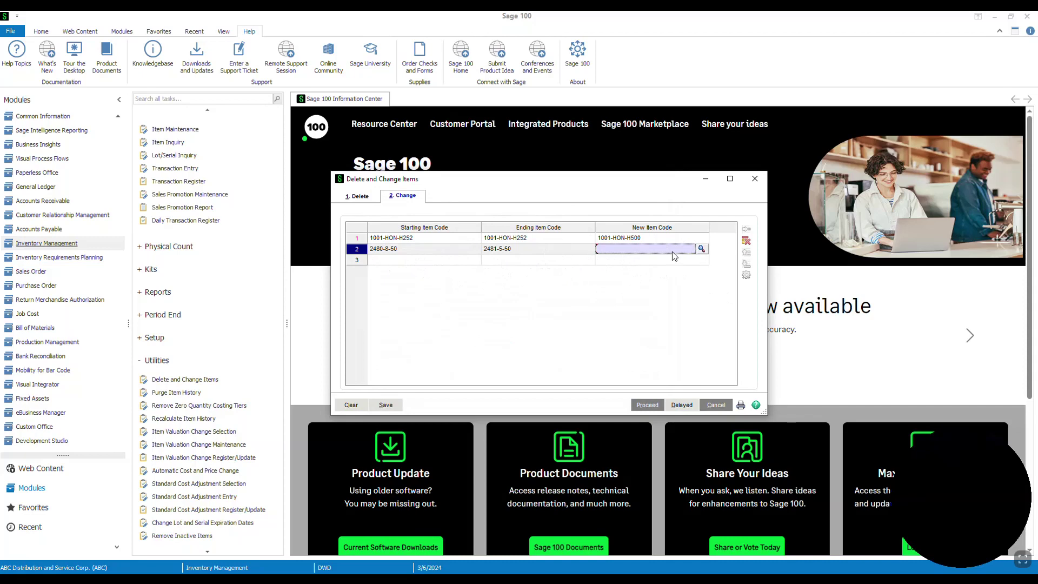
Set the new item code of the second change line to 2481-5-100
type("2481")
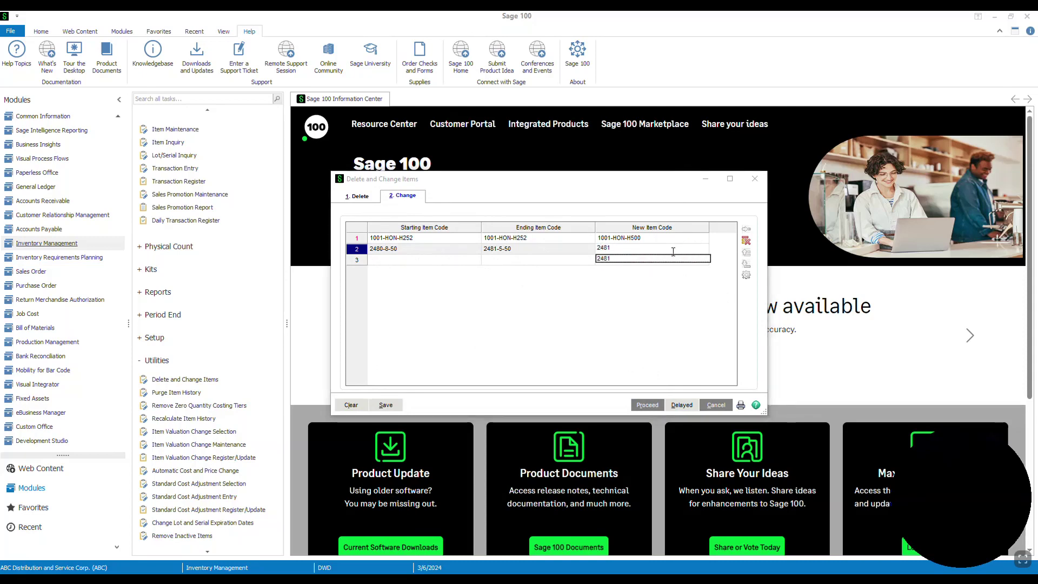
key("Return")
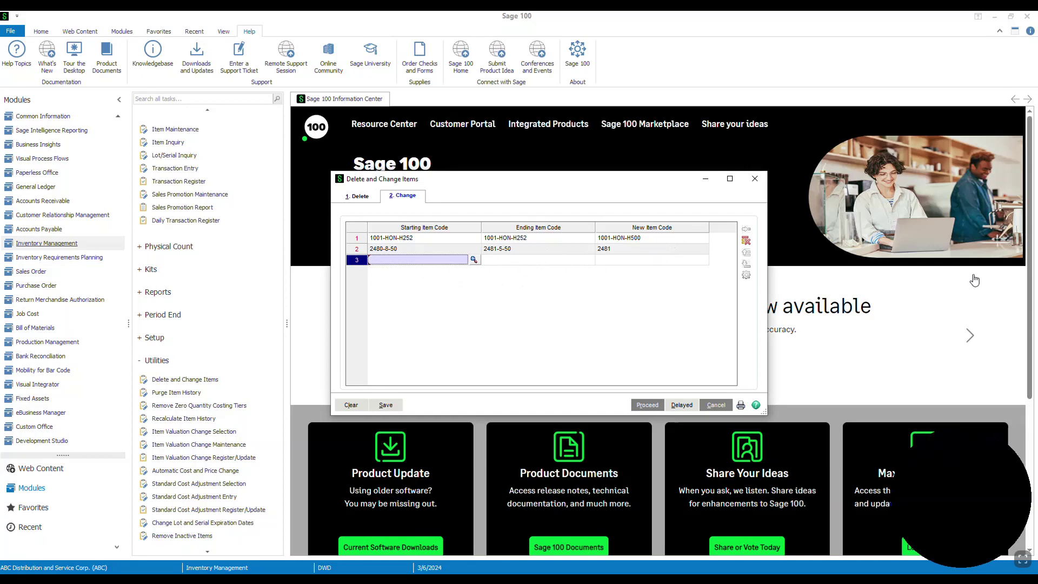
left_click(647, 248)
left_click(647, 246)
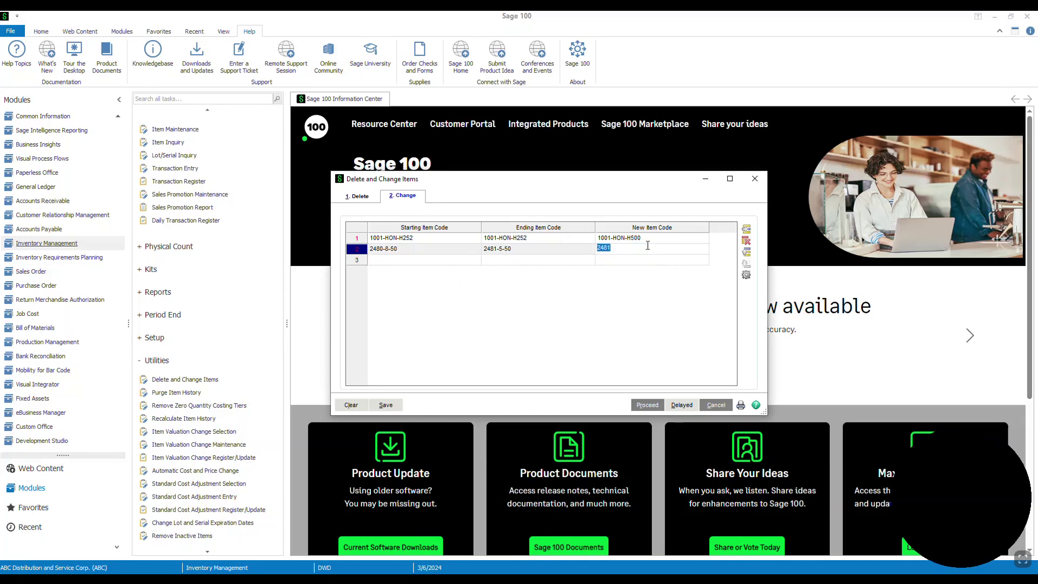
type("-")
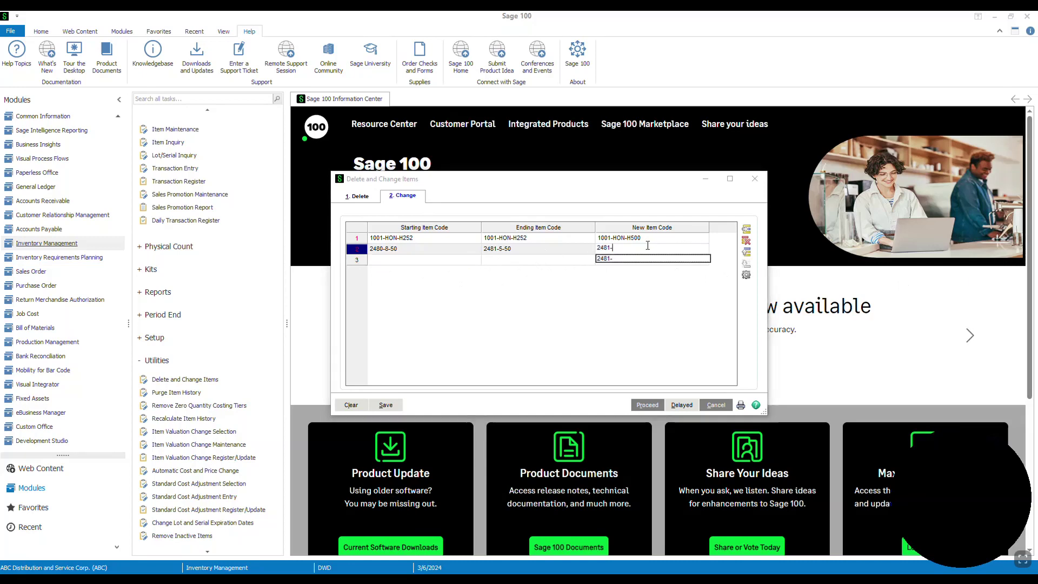
type("5-100")
key("Return")
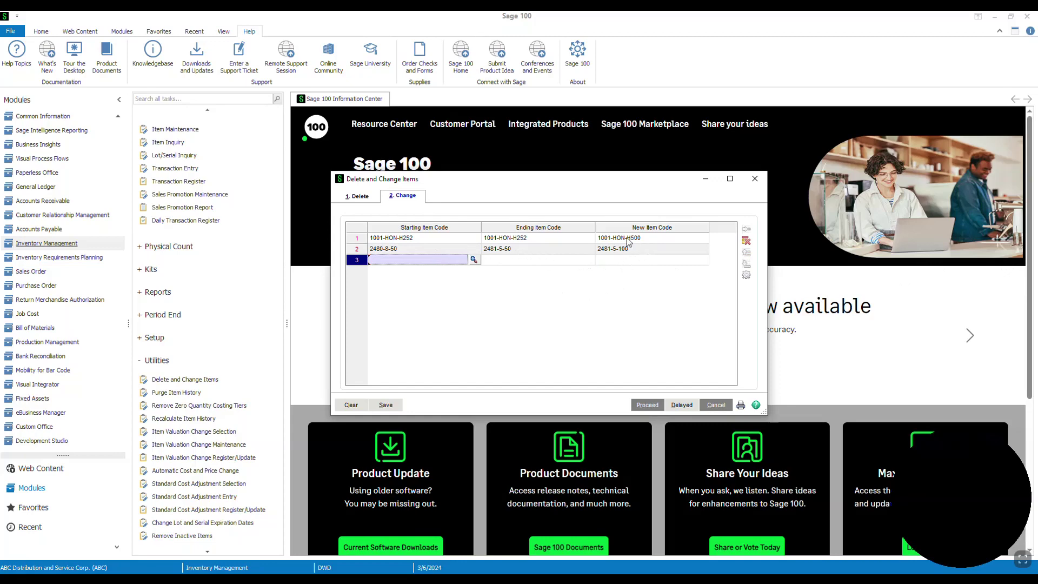
Start a third change line covering the item range from 8971 to 8973
left_click(473, 260)
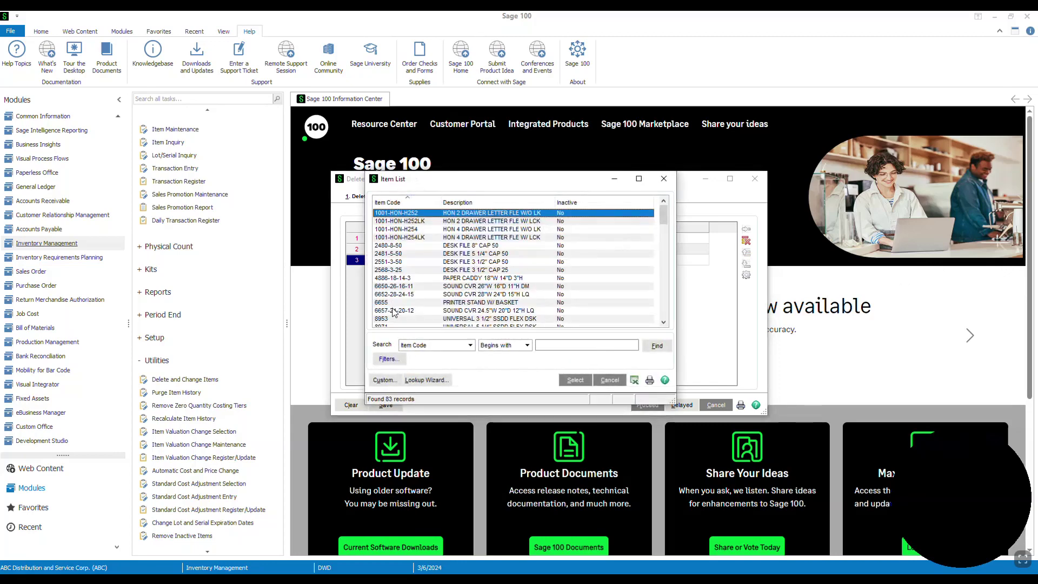
scroll(393, 314, "down", 2)
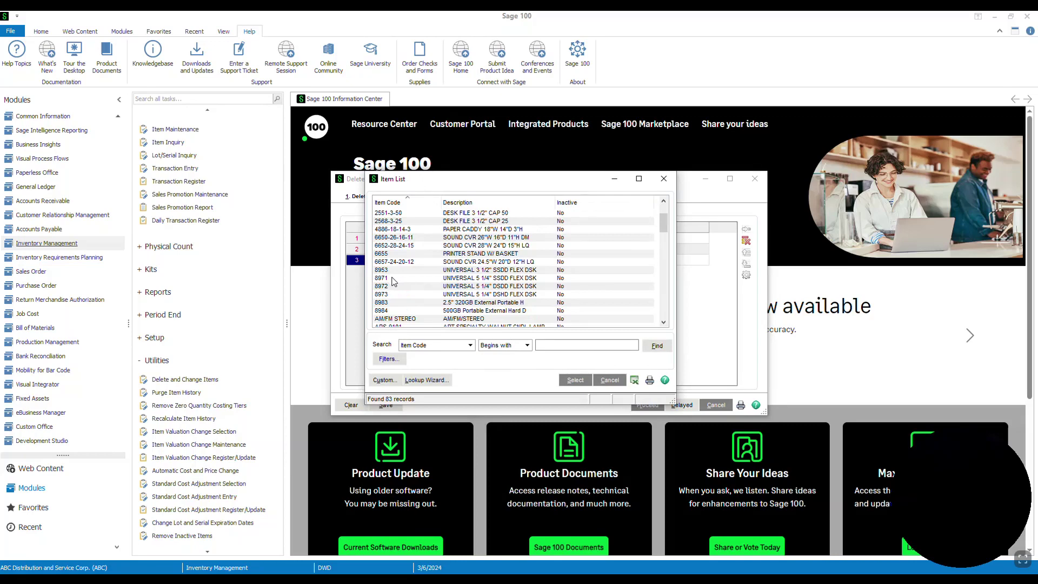
double_click(393, 282)
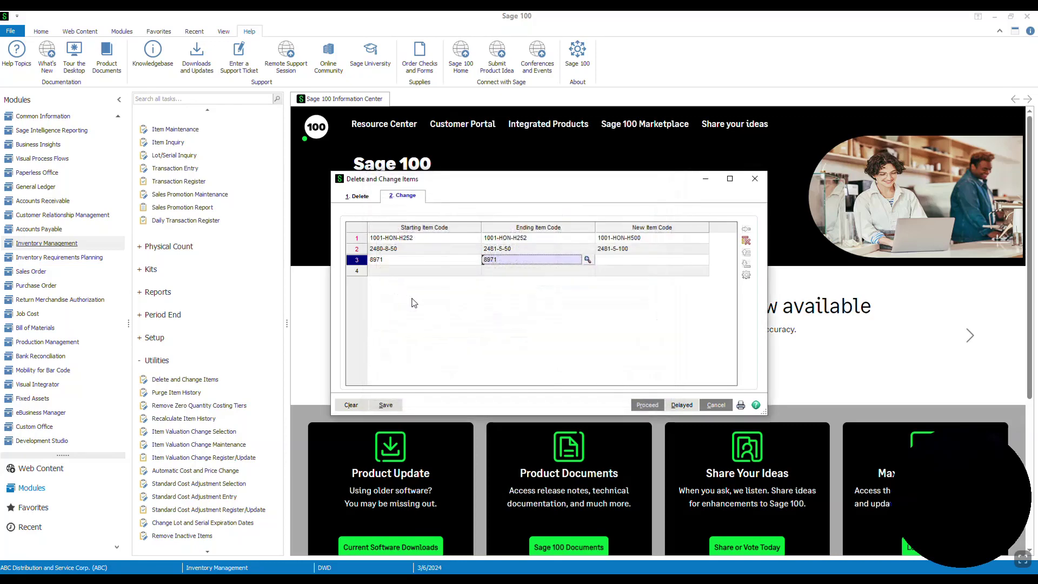
left_click(587, 260)
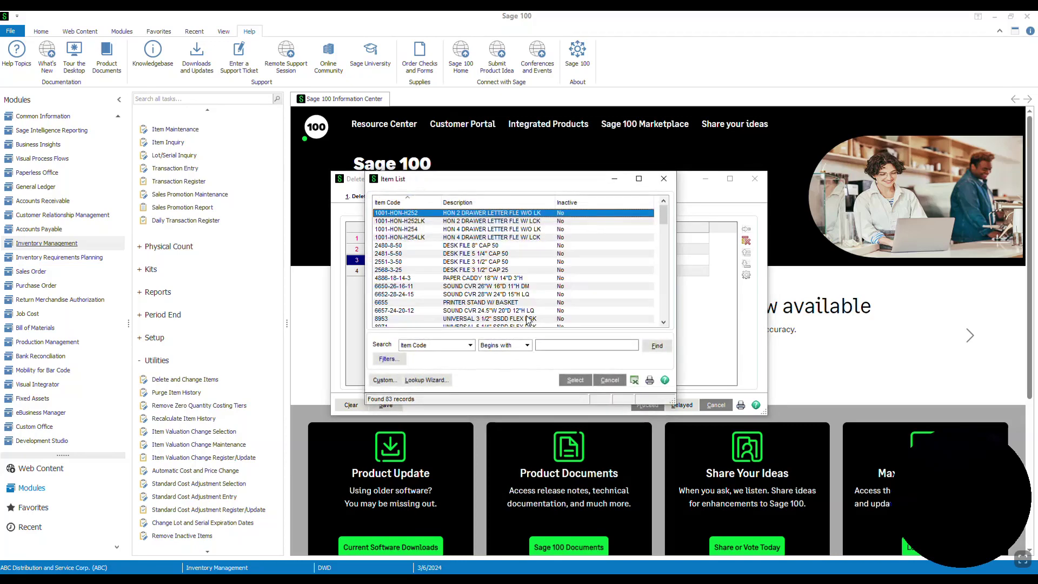
scroll(408, 305, "down", 3)
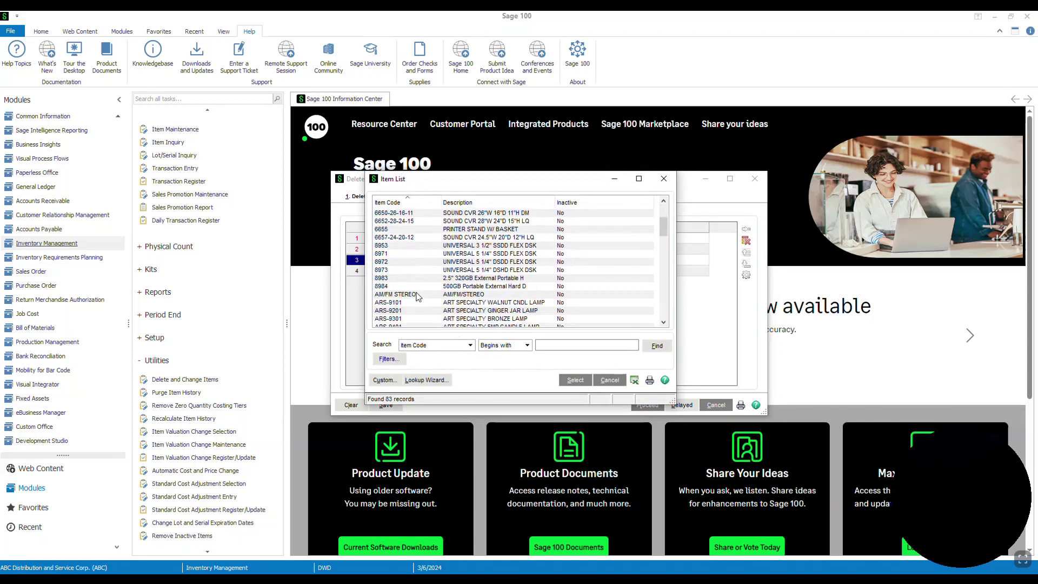
left_click(388, 270)
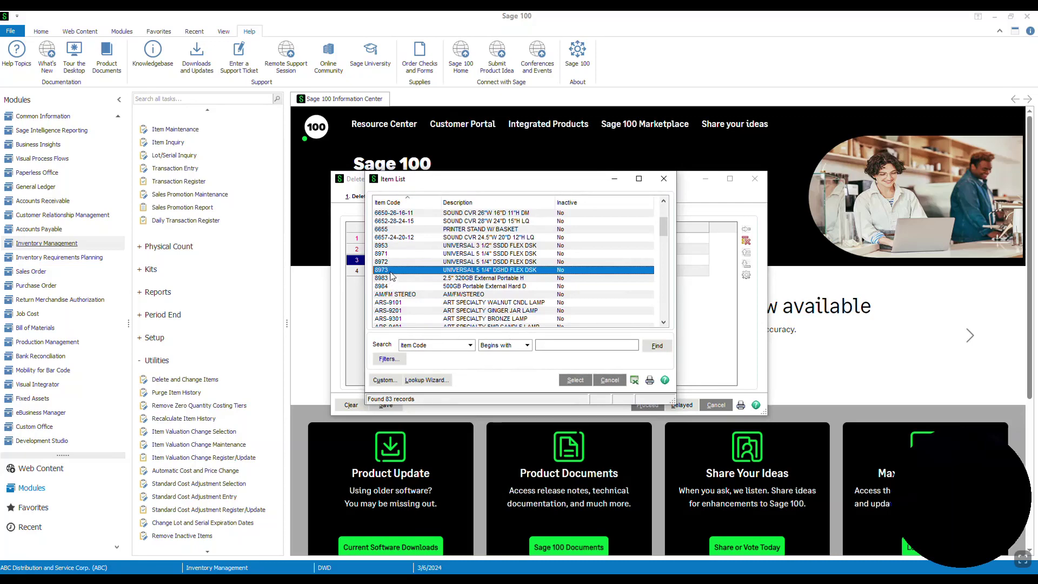
double_click(392, 273)
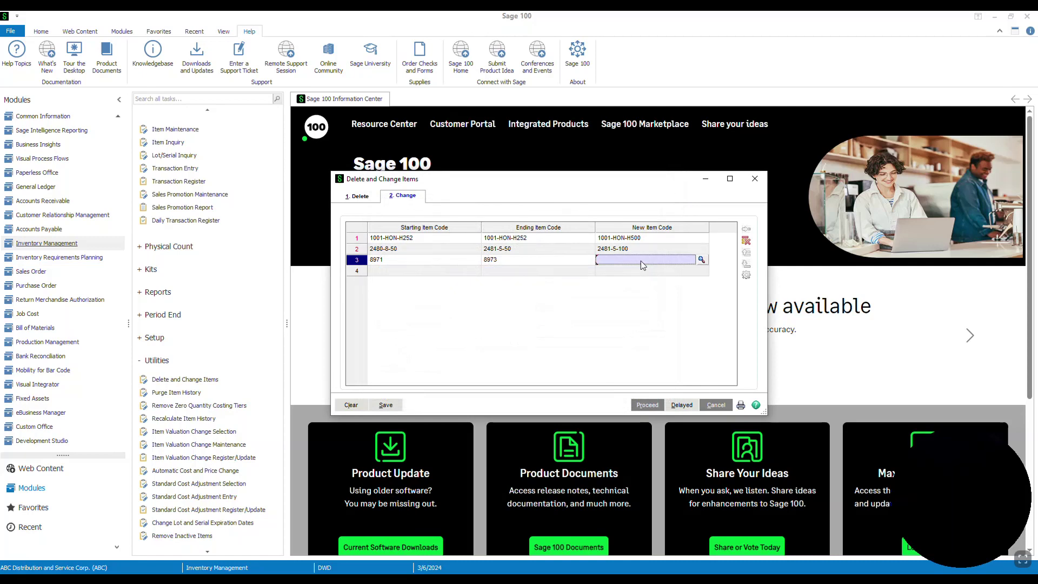
Set the new item code of the third change line to the existing item 8973
type("8973")
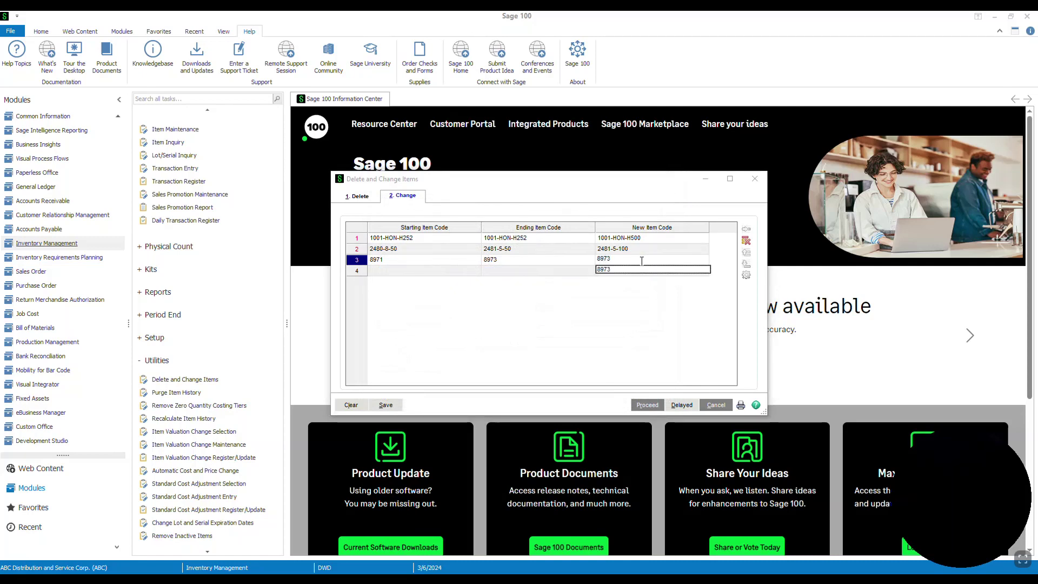
key("Tab")
left_click(642, 262)
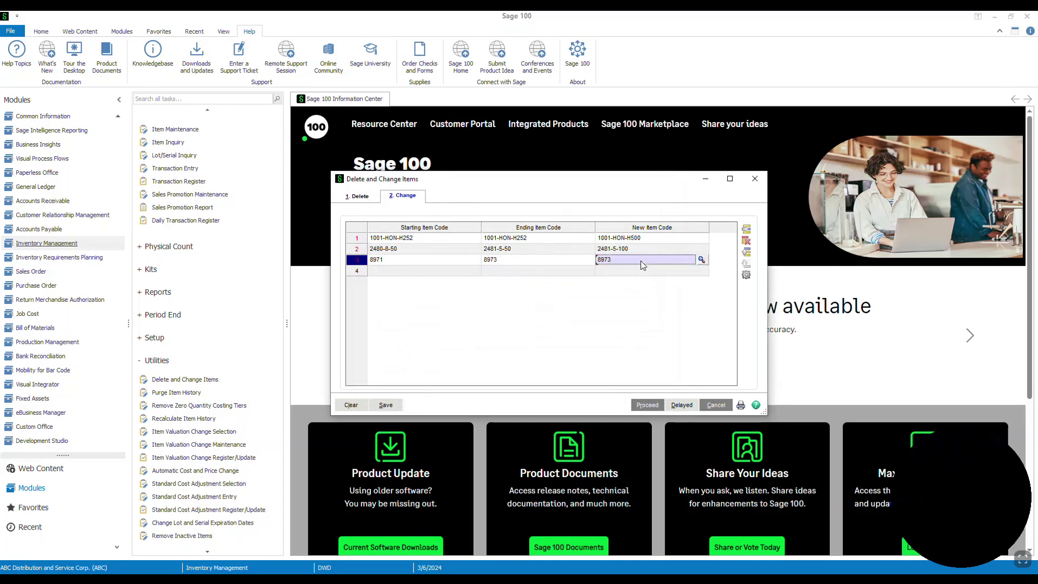
left_click(703, 261)
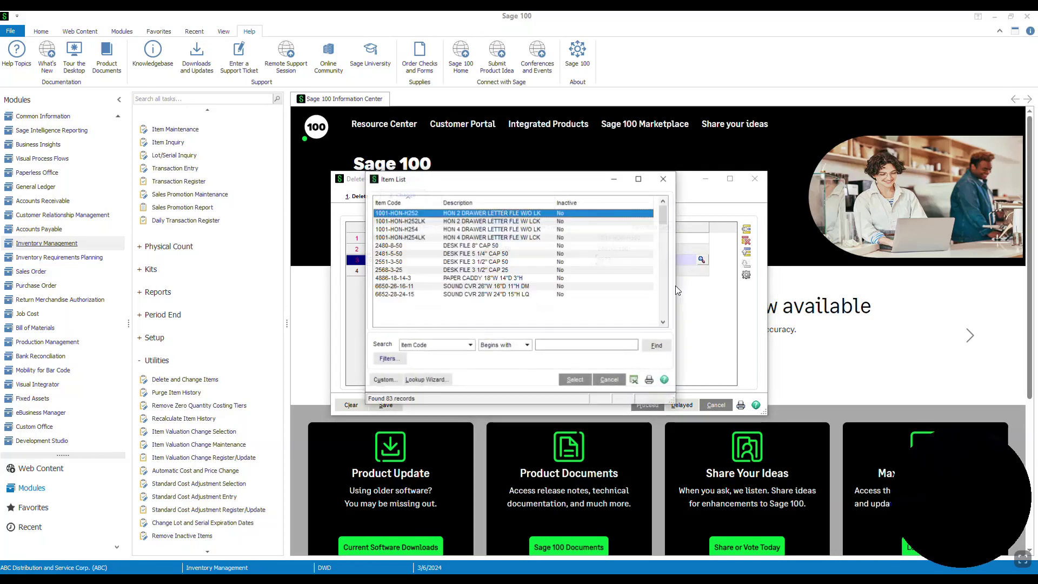
scroll(503, 300, "down", 3)
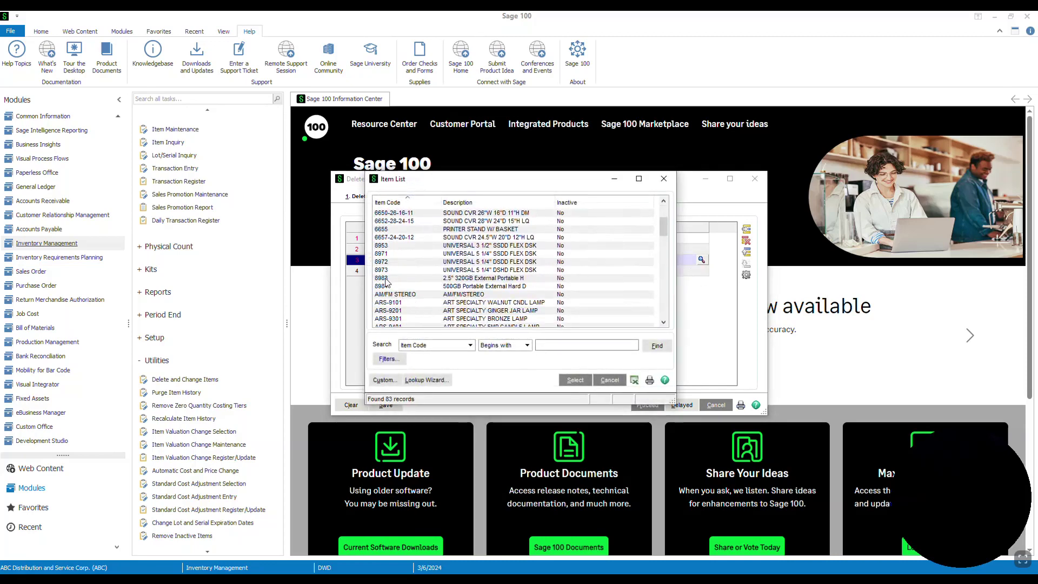
double_click(385, 270)
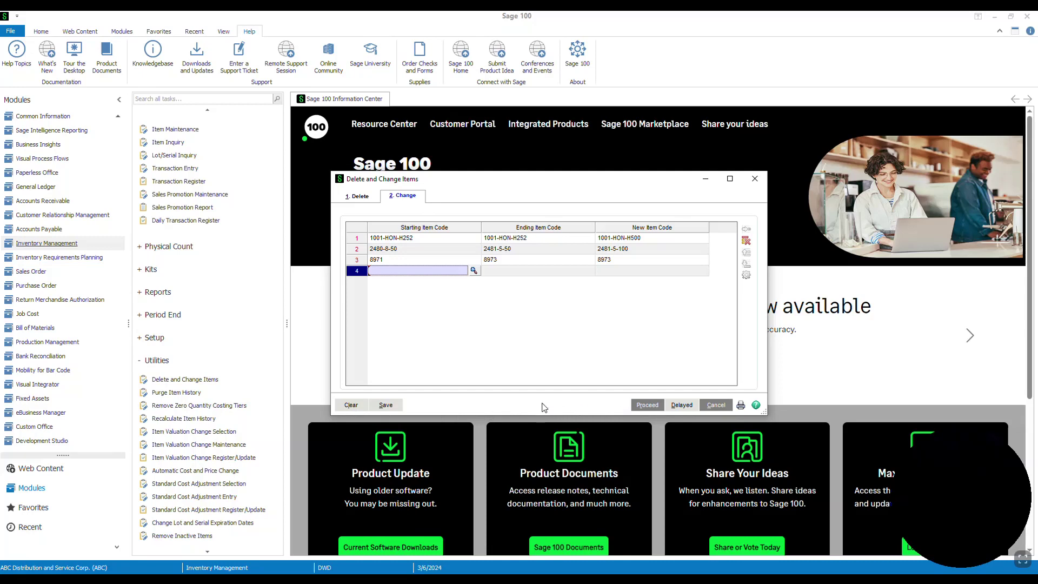
Proceed with the three item changes and preview the required Delete and Change Items Listing
left_click(652, 406)
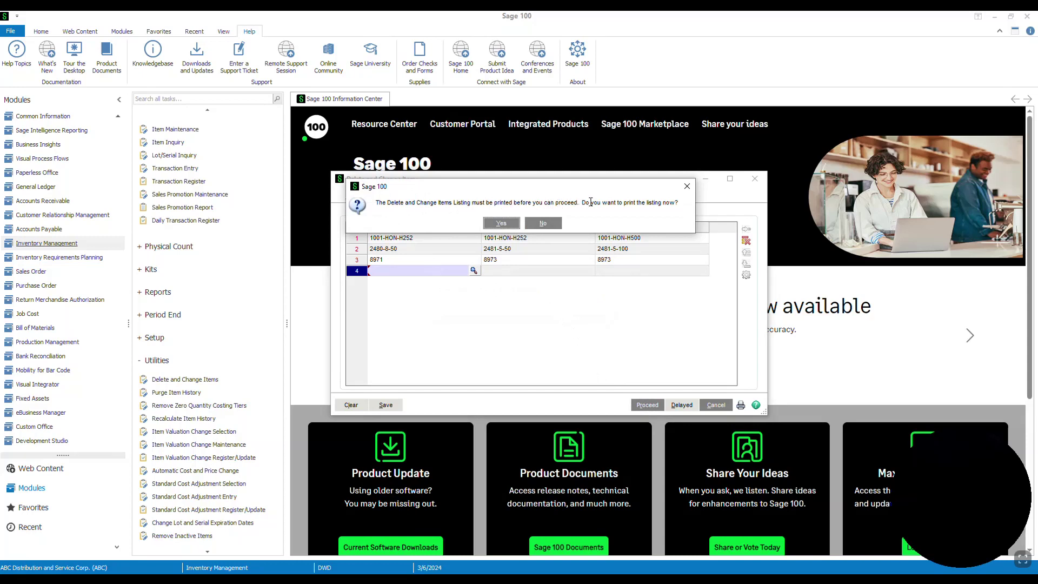
left_click_drag(636, 202, 652, 232)
left_click(624, 220)
left_click(497, 223)
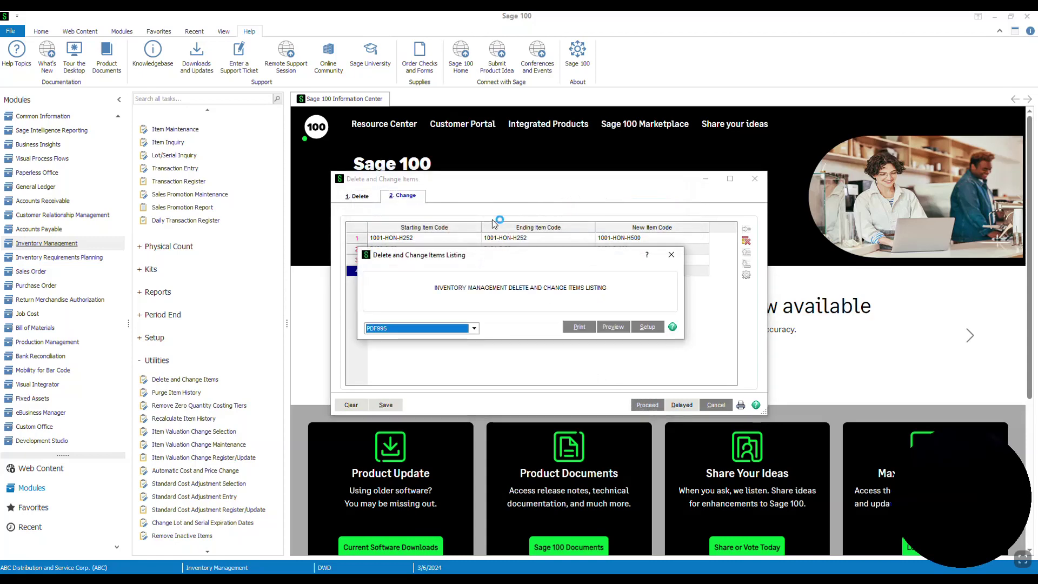
left_click(619, 328)
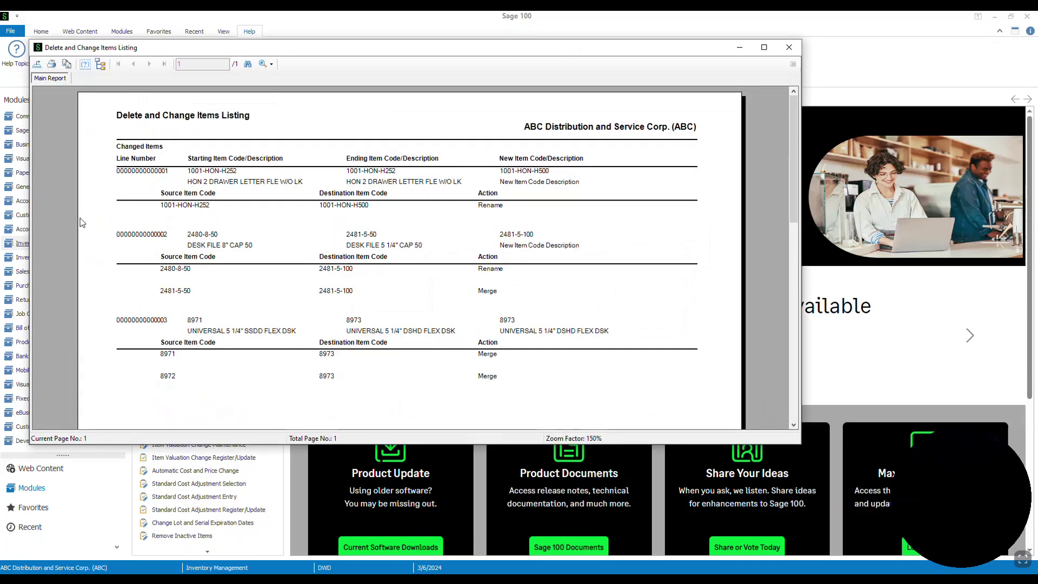
Review the starting, ending and new item codes and their rename or merge actions in the listing, then close the preview
left_click(134, 173)
left_click(211, 173)
left_click(372, 173)
left_click(531, 172)
scroll(116, 327, "down", 1)
scroll(110, 324, "up", 1)
left_click(789, 47)
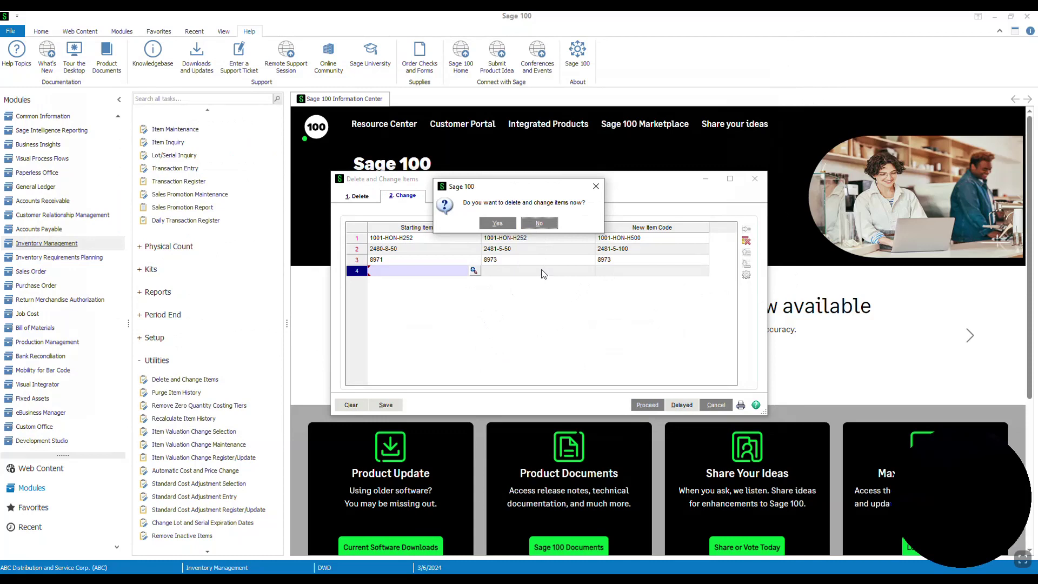
Run the item deletions and changes and preview the Delete and Change Items Log to check its rename and merge actions
left_click(490, 226)
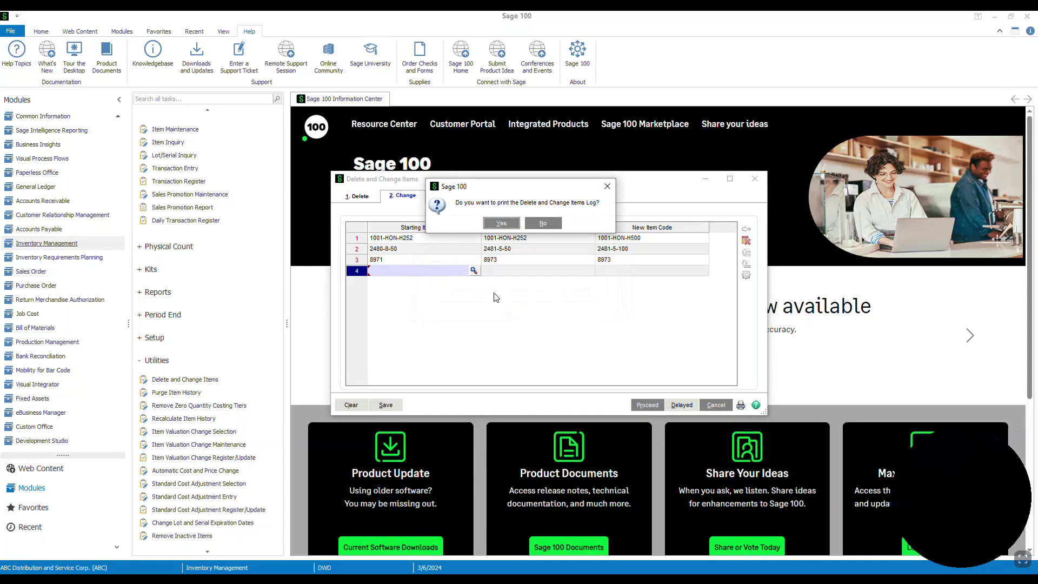
left_click(497, 227)
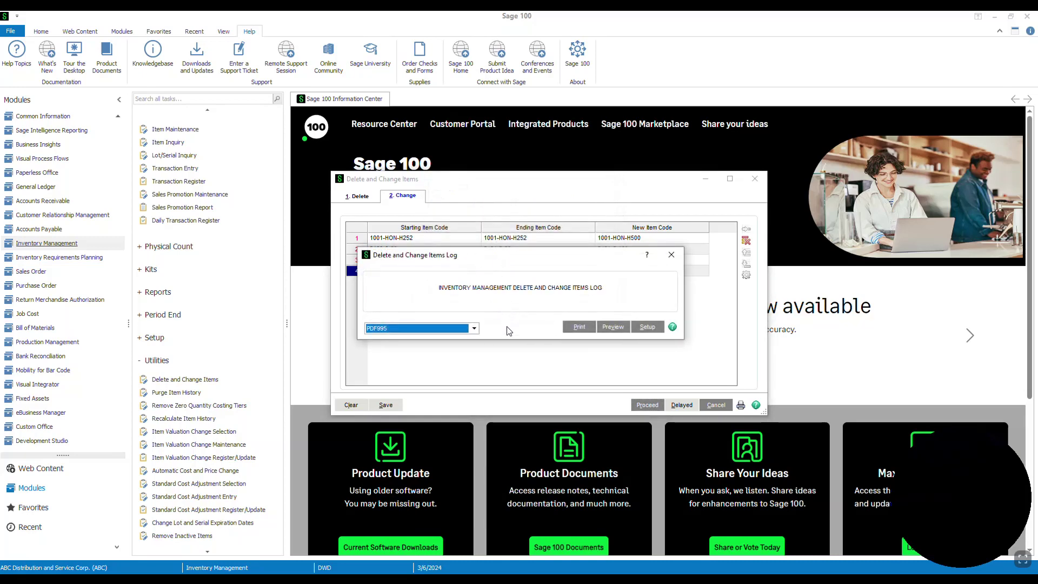
left_click(612, 328)
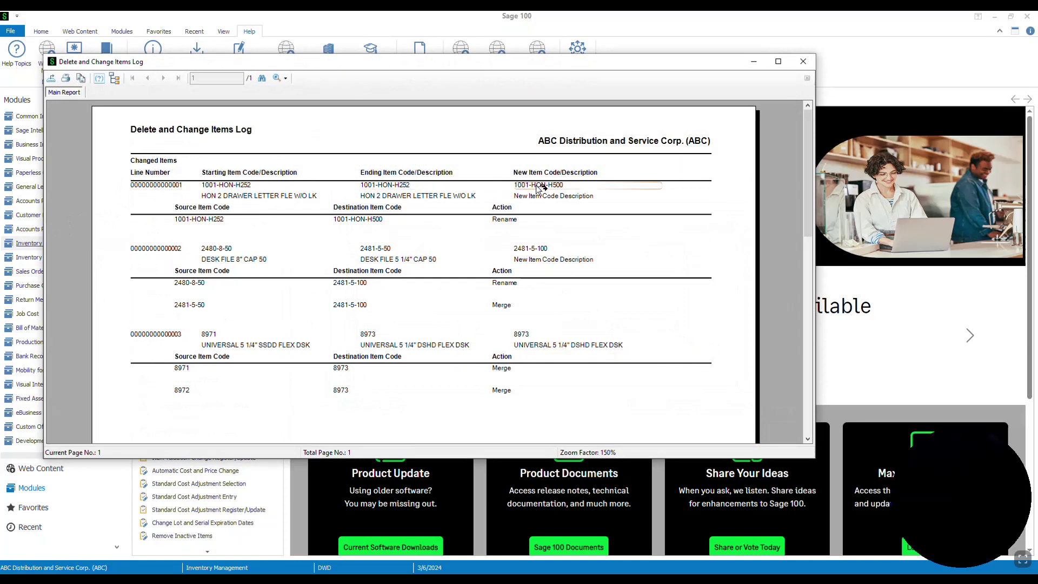
left_click(538, 225)
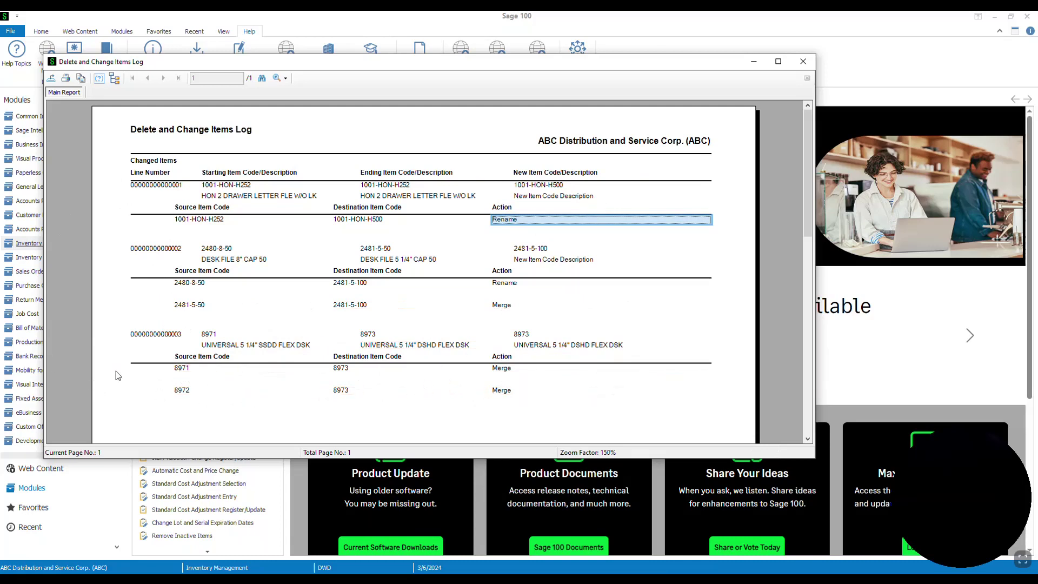
Close the log preview and clear all Delete and Change Items selection criteria
left_click(803, 62)
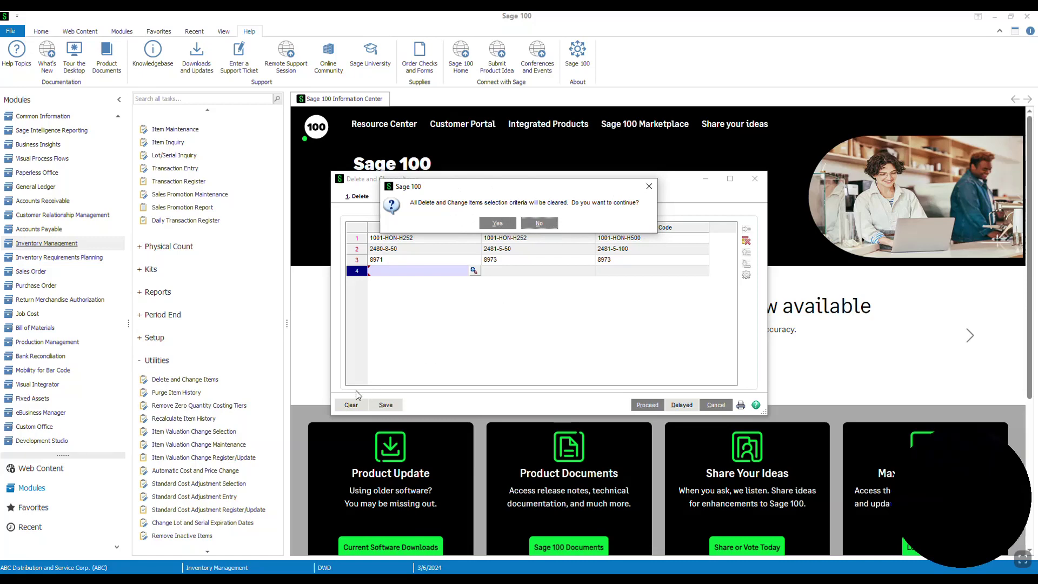
left_click(491, 223)
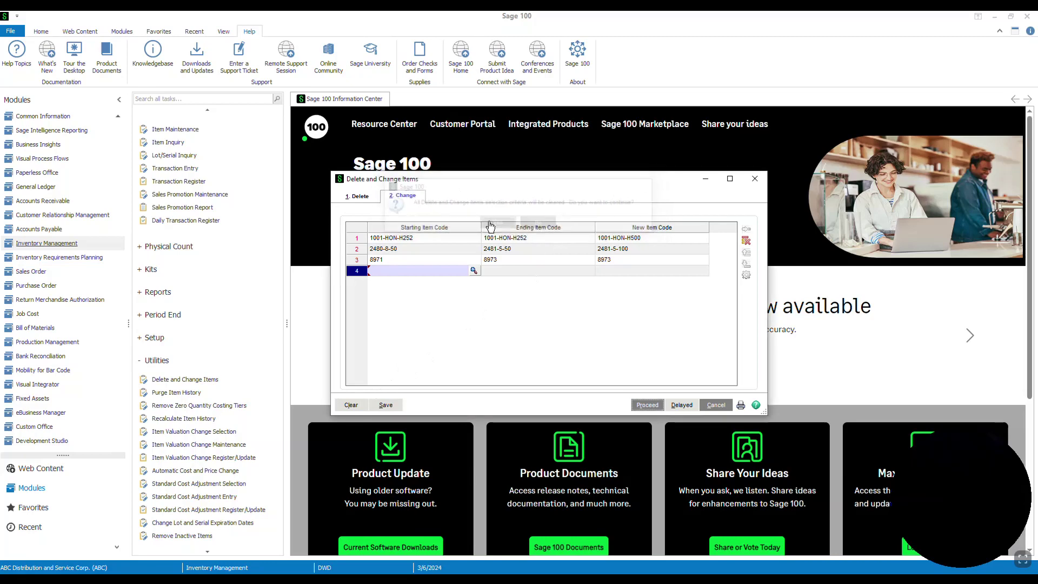
Reopen Delete and Change Items to check its delete and change lists for remaining lines, and close the utility
left_click(189, 378)
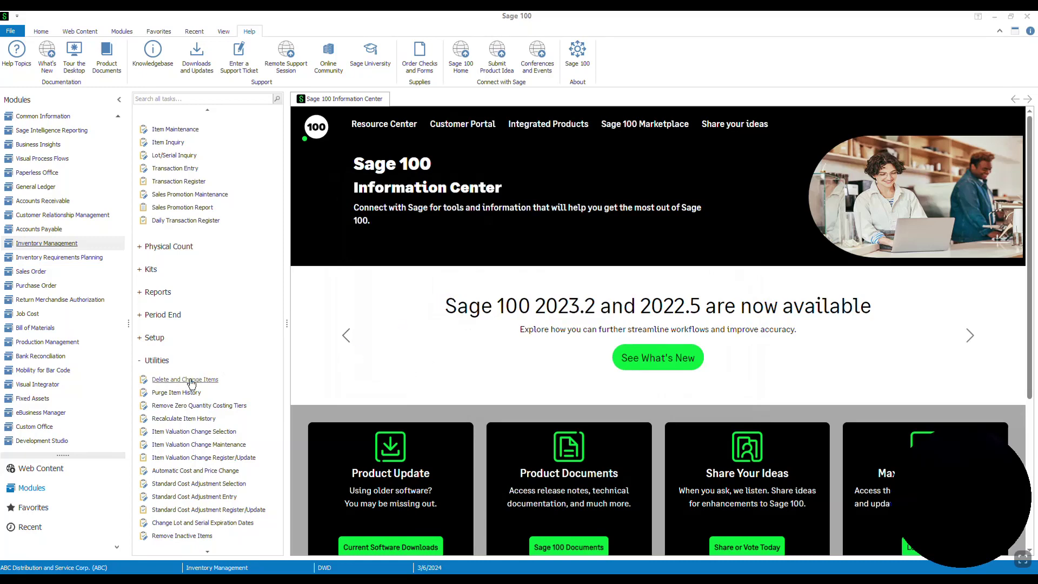
left_click(515, 221)
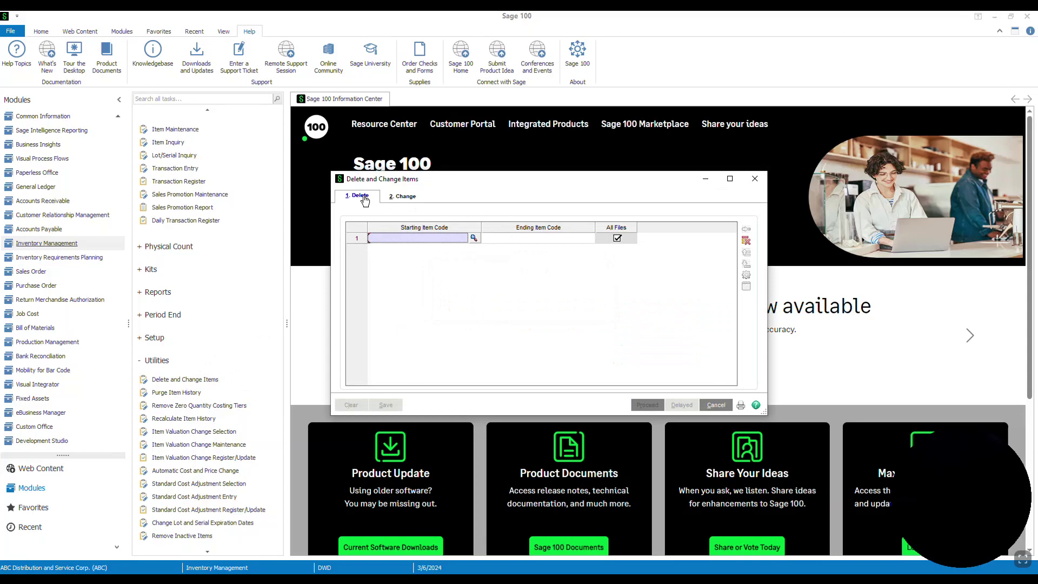
left_click(394, 199)
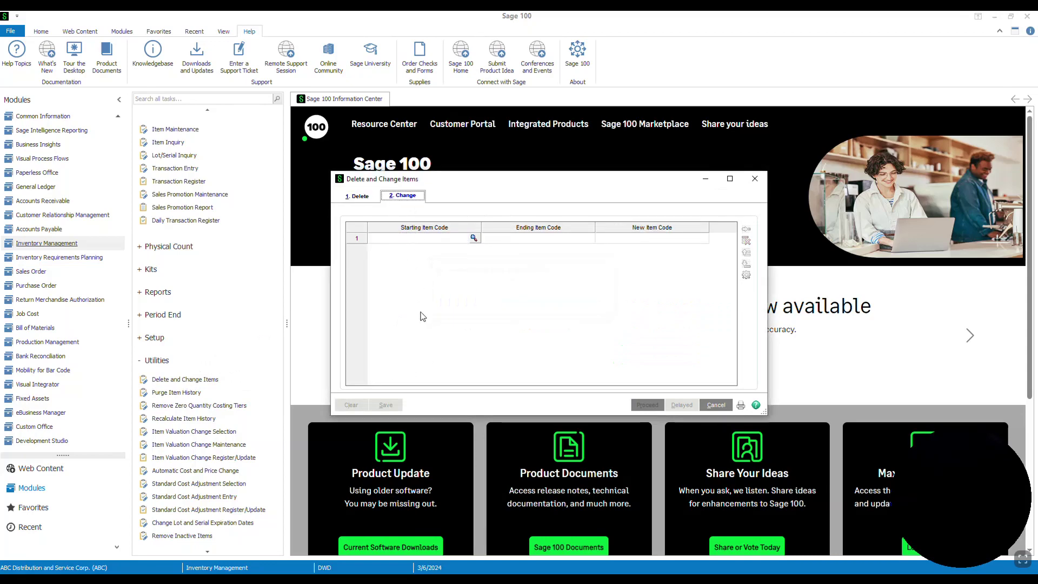
left_click(755, 179)
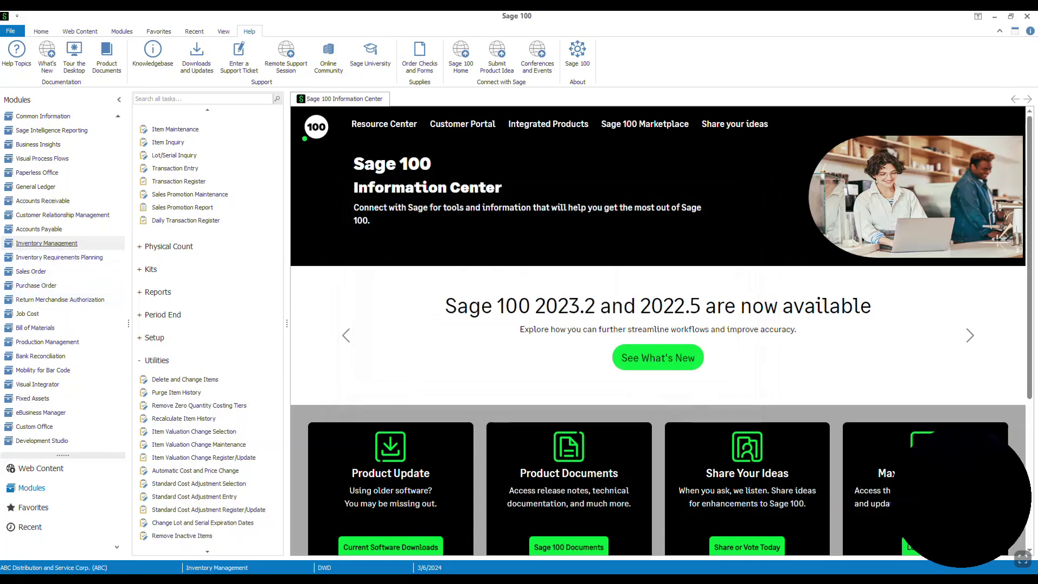
Open Item Inquiry and place it beside the WordPad document showing the copied change listing
left_click_drag(0, 112, 239, 113)
left_click(648, 27)
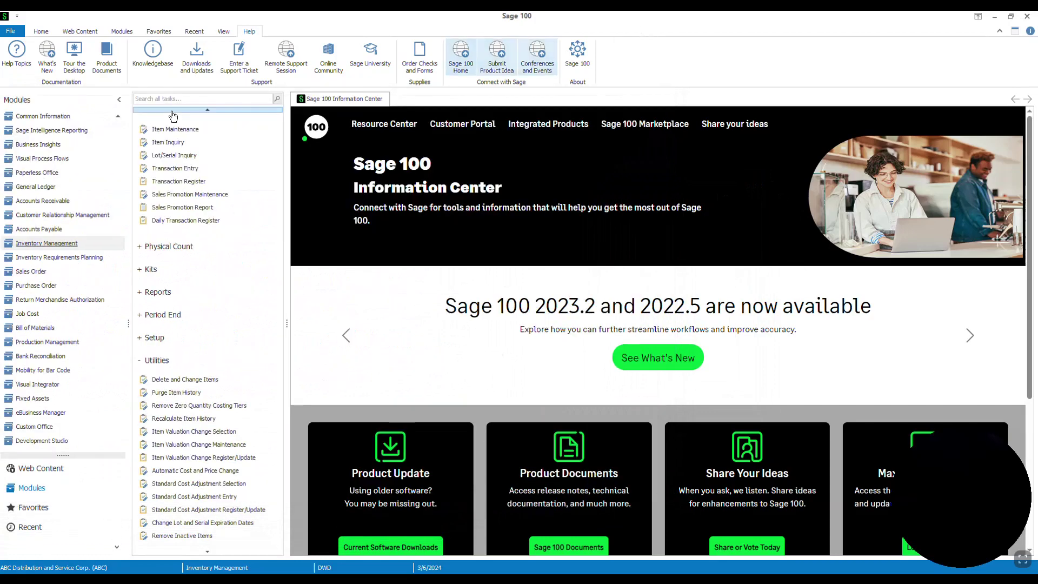
left_click(181, 144)
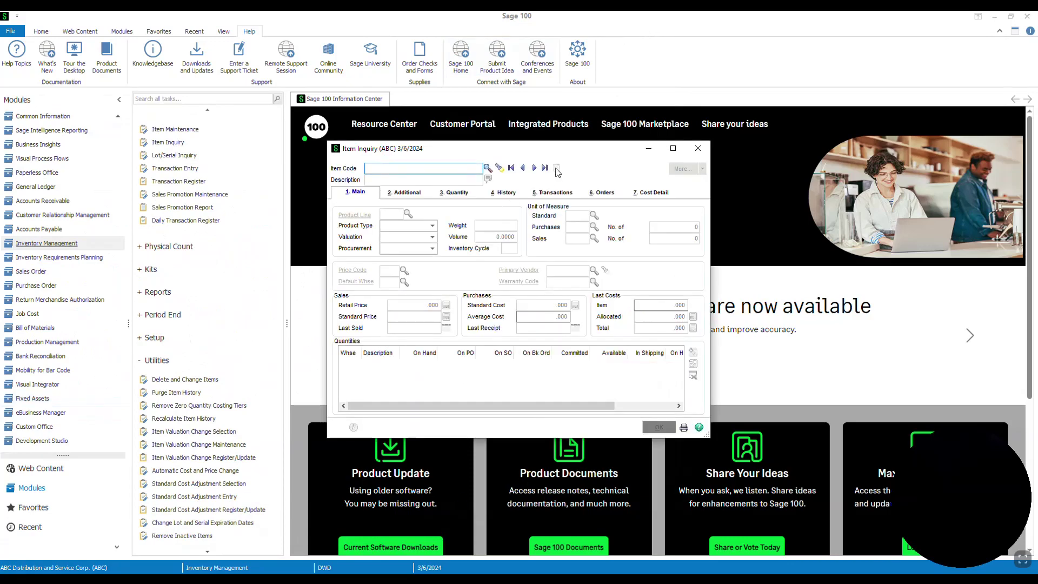
left_click_drag(568, 153, 847, 156)
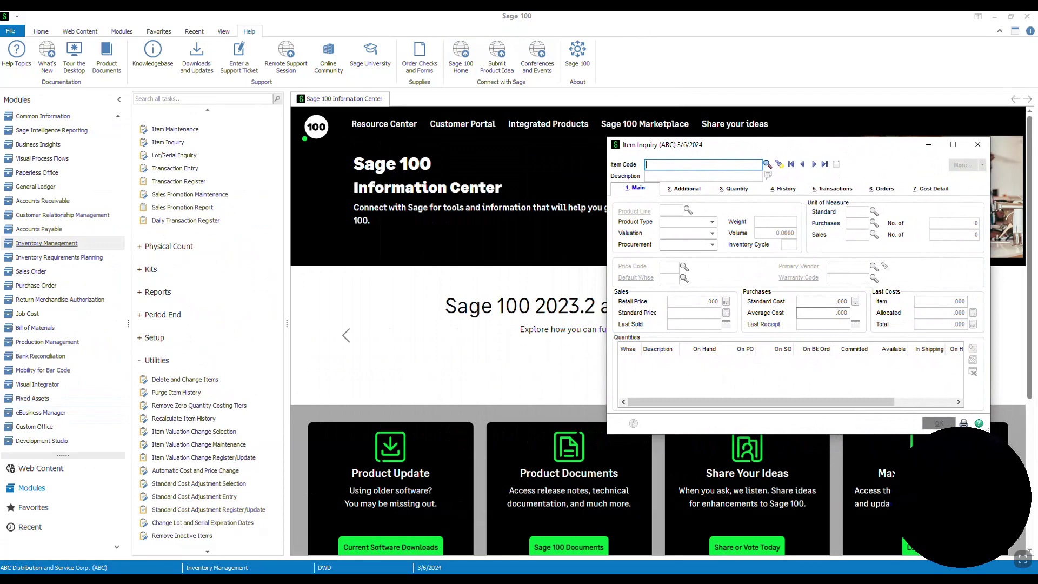
key("alt+Tab")
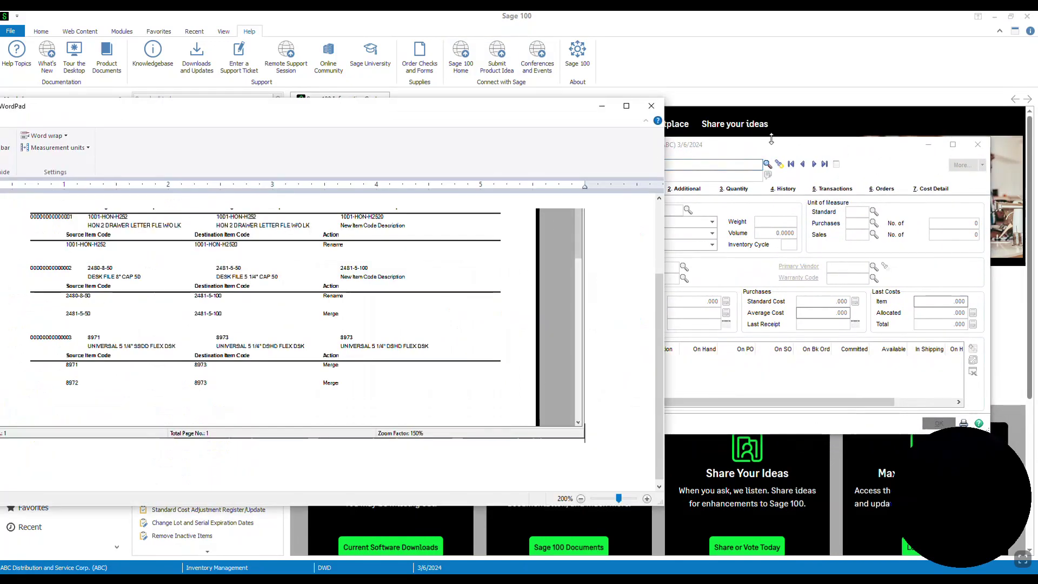
key("alt+Tab")
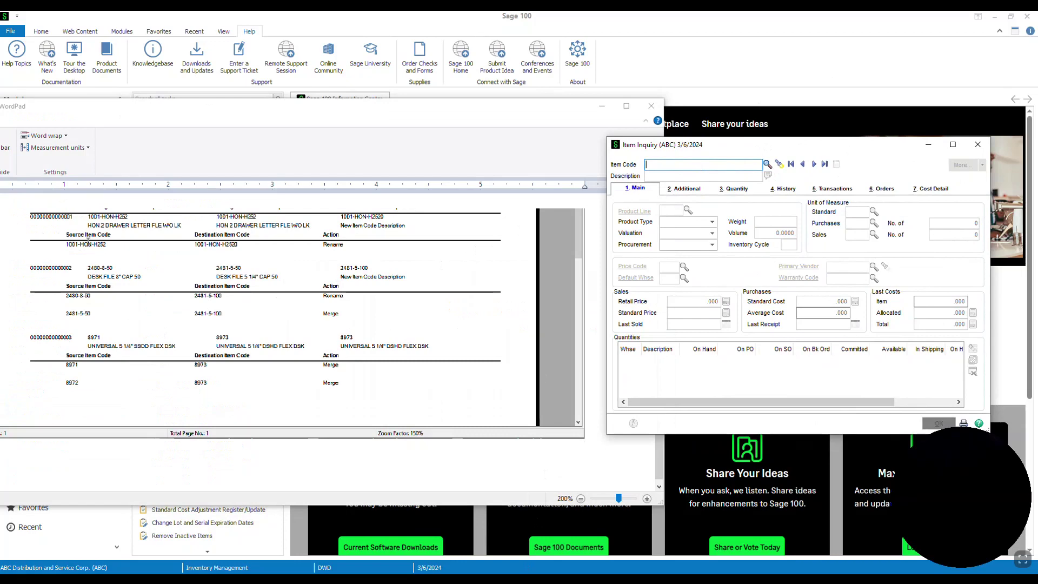
Find the renamed item 1001-HON-H500 in the item lookup and place the list beside the WordPad document for comparison
left_click(768, 164)
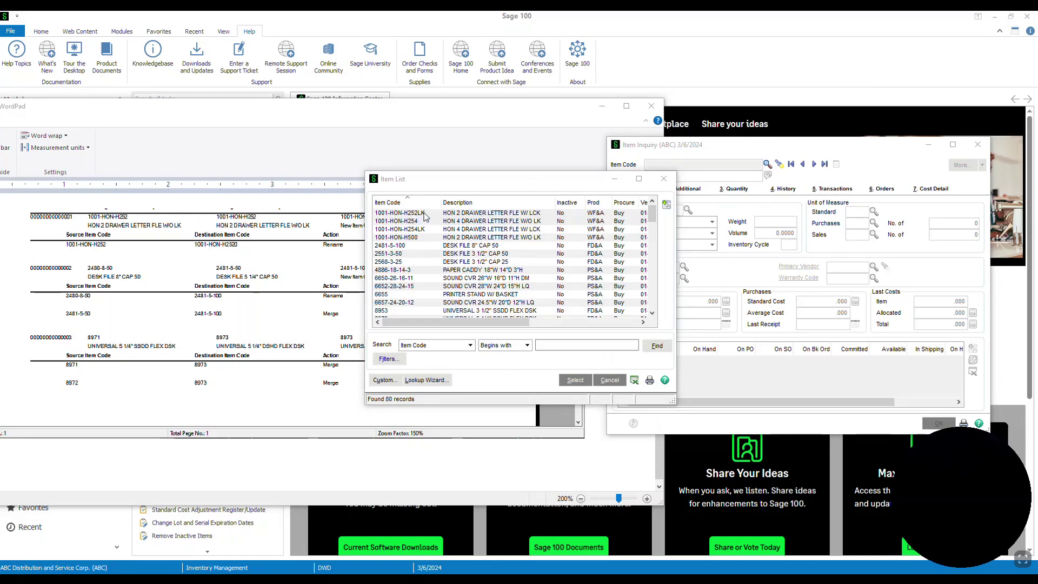
left_click(423, 237)
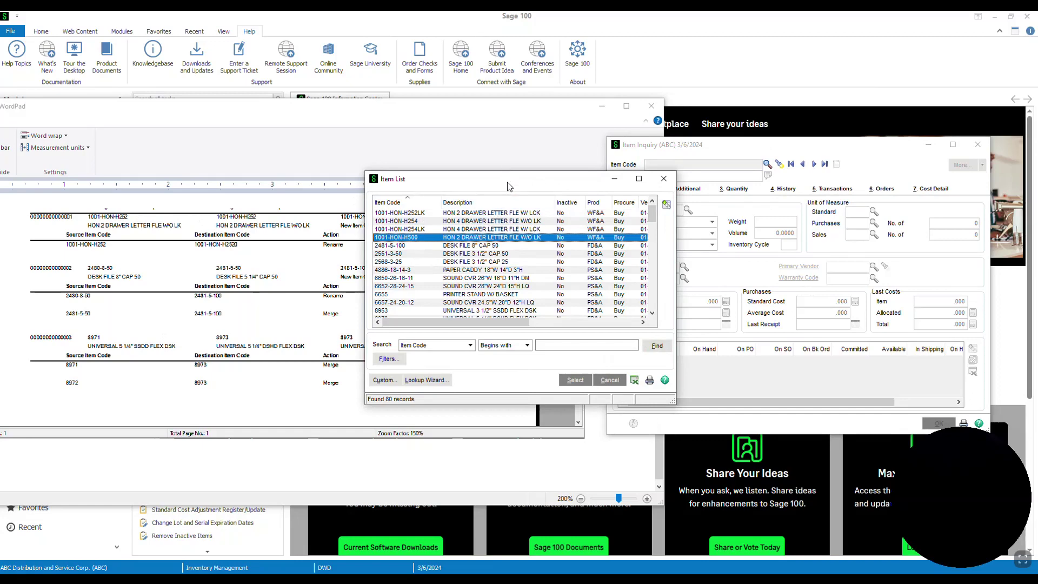
left_click_drag(507, 186, 683, 187)
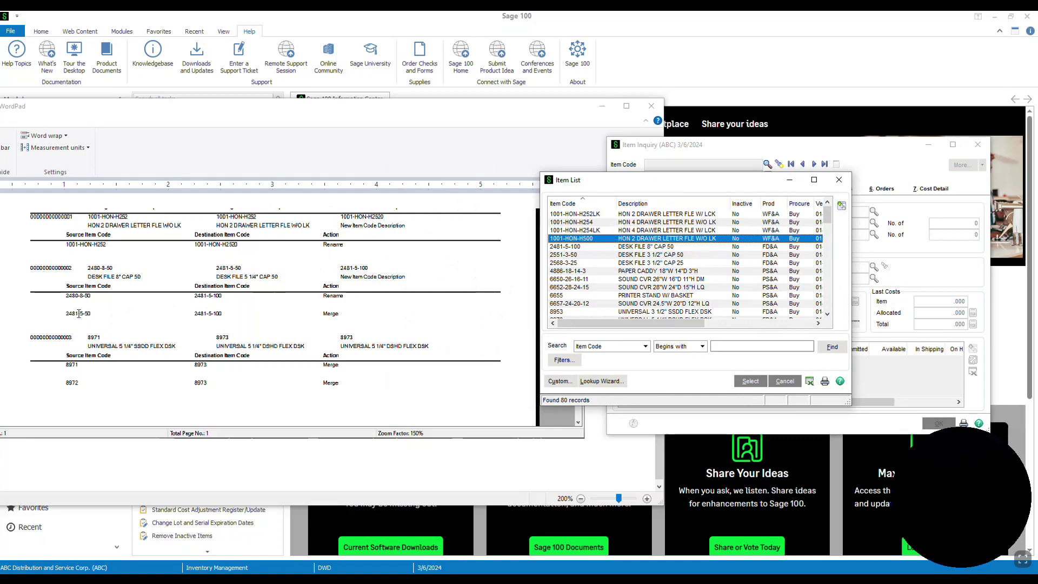
left_click(107, 266)
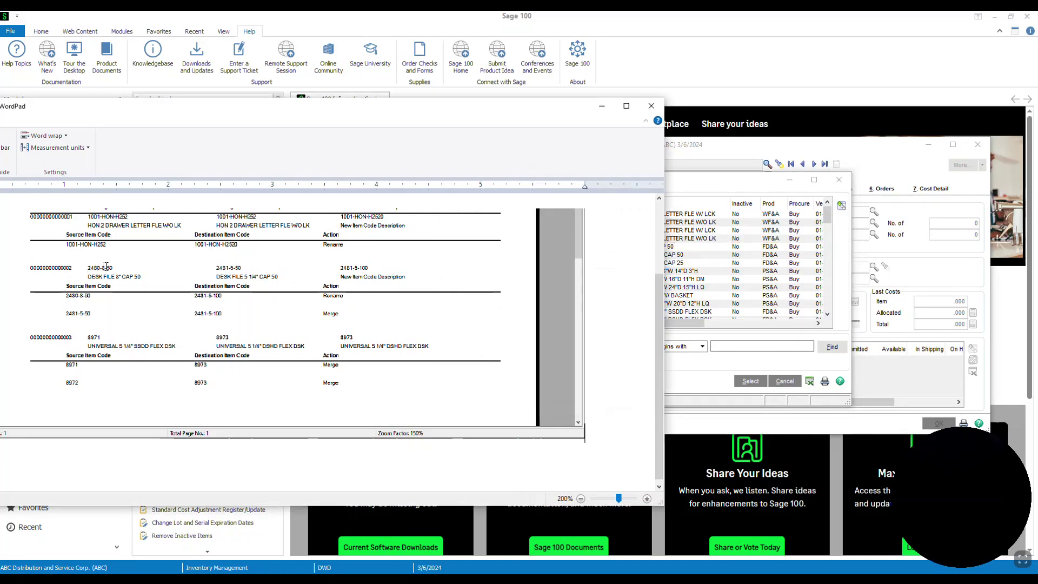
left_click(723, 181)
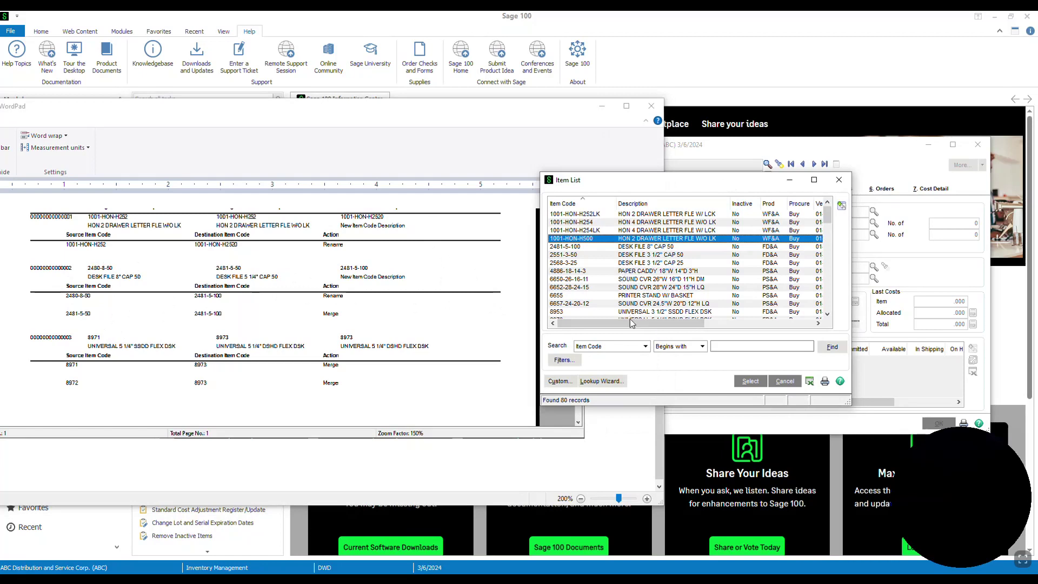
Locate items 2481-5-100 and 8973 in the item list and open 8973 in Item Inquiry
left_click(577, 248)
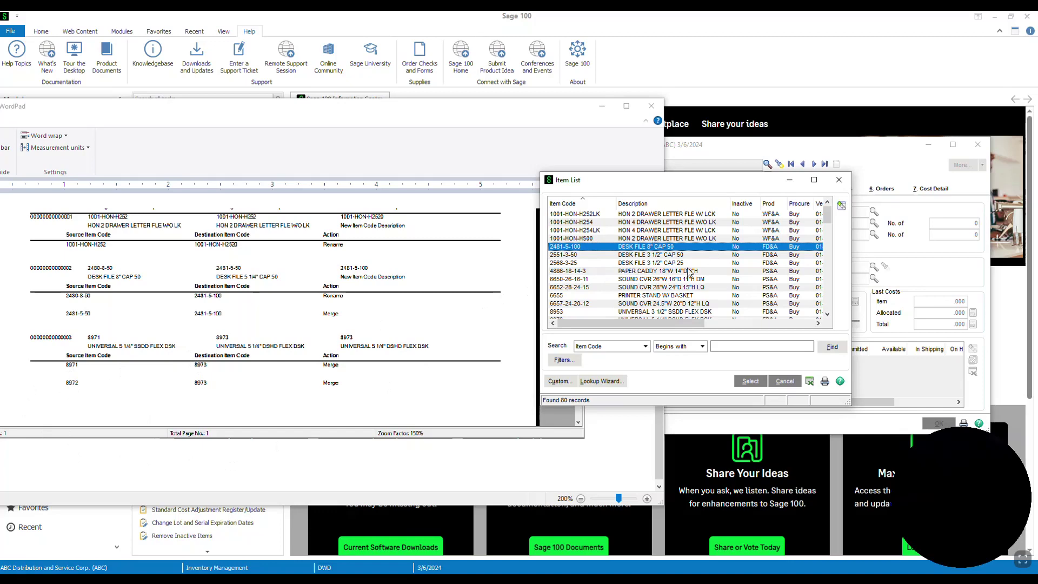
scroll(634, 282, "down", 2)
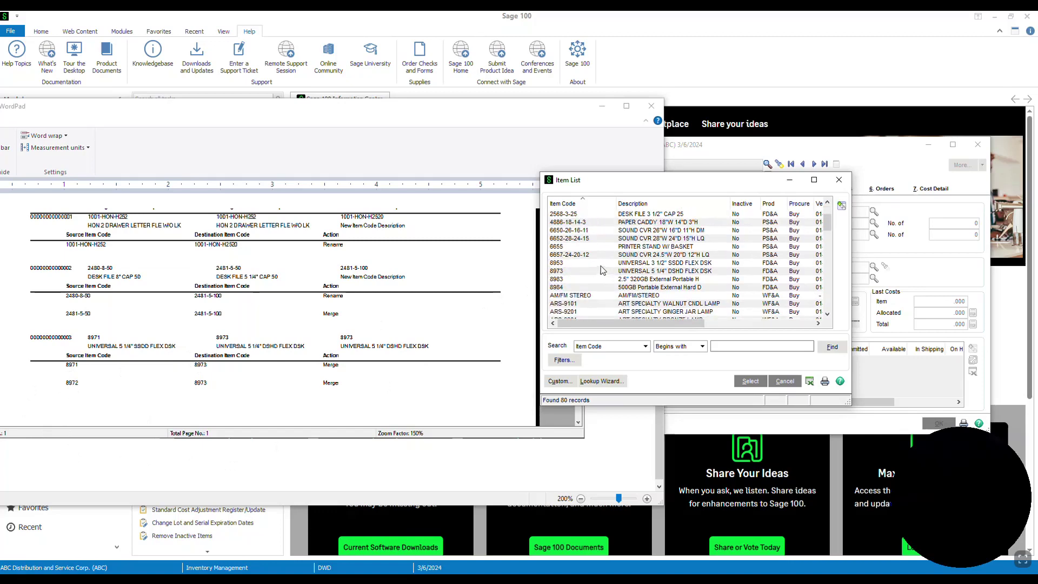
scroll(604, 273, "up", 2)
scroll(573, 280, "down", 1)
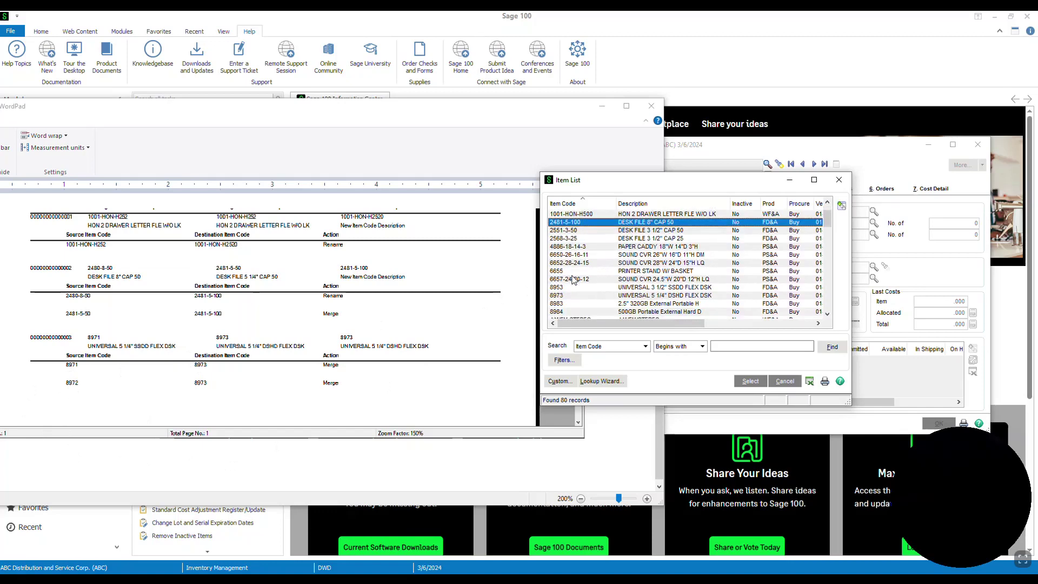
left_click(562, 296)
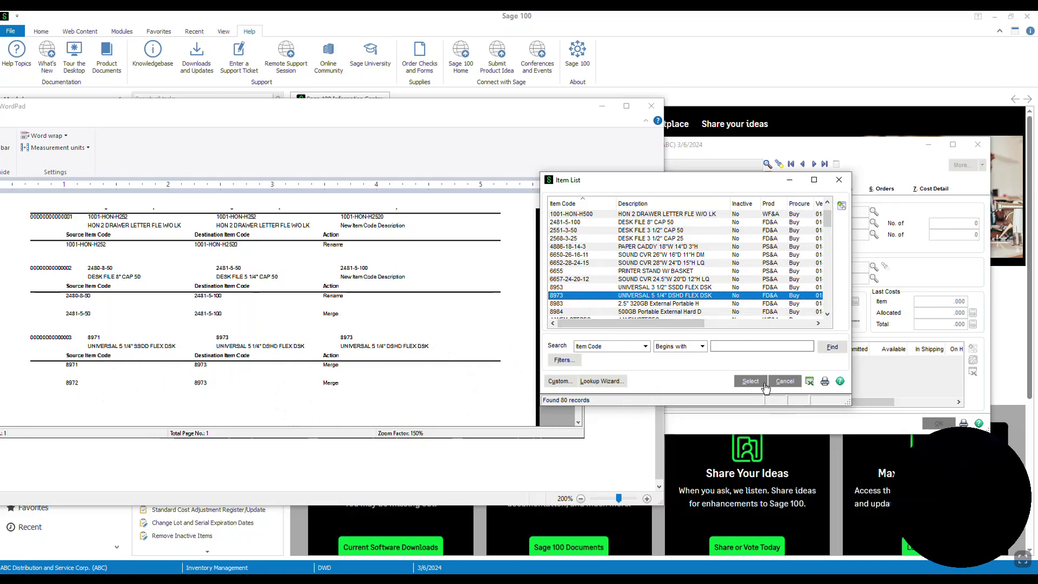
double_click(614, 299)
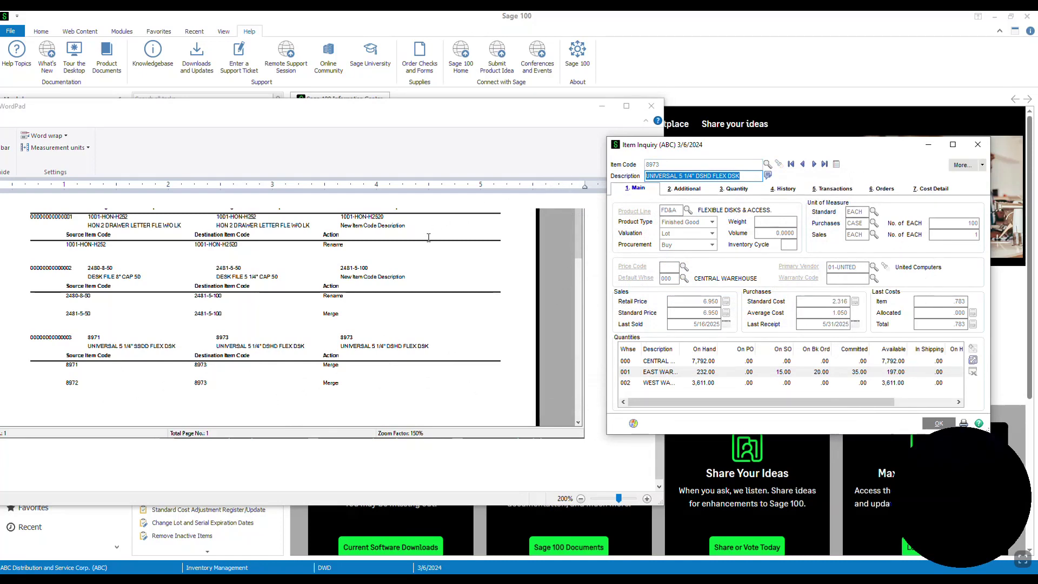
Close Item Inquiry and close the WordPad document without saving it
left_click(978, 145)
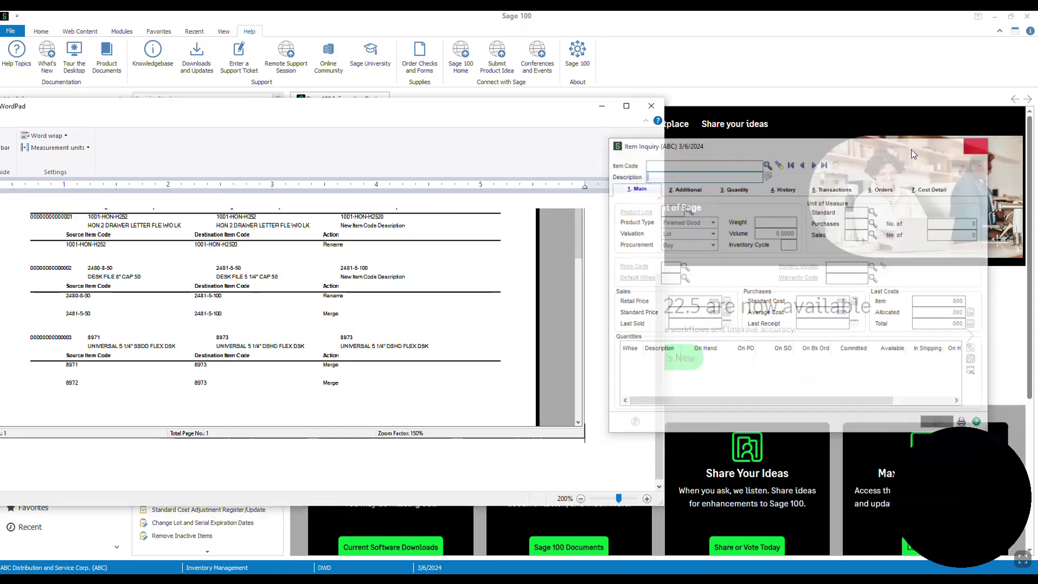
left_click(650, 107)
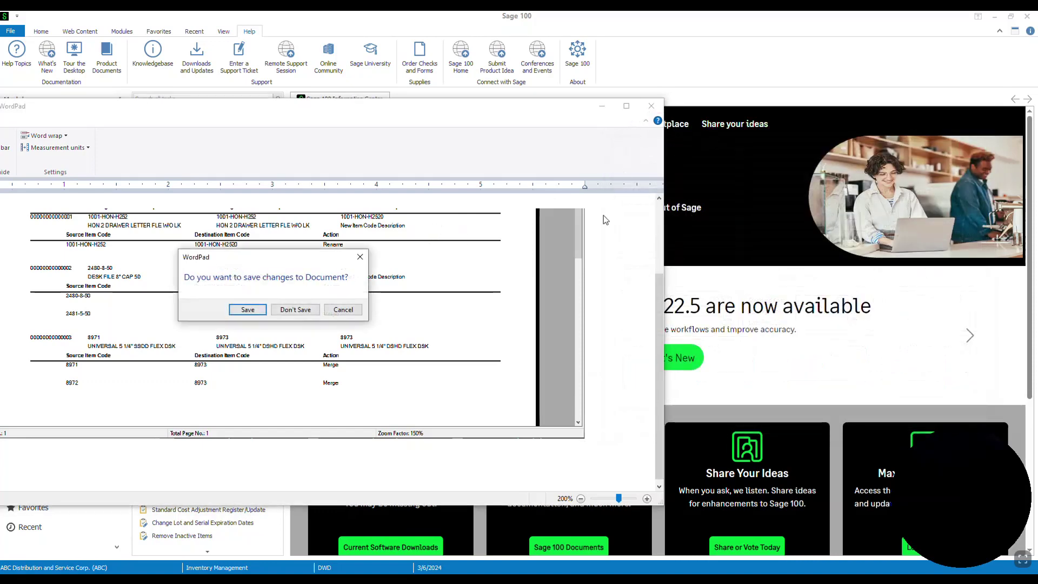
left_click(296, 309)
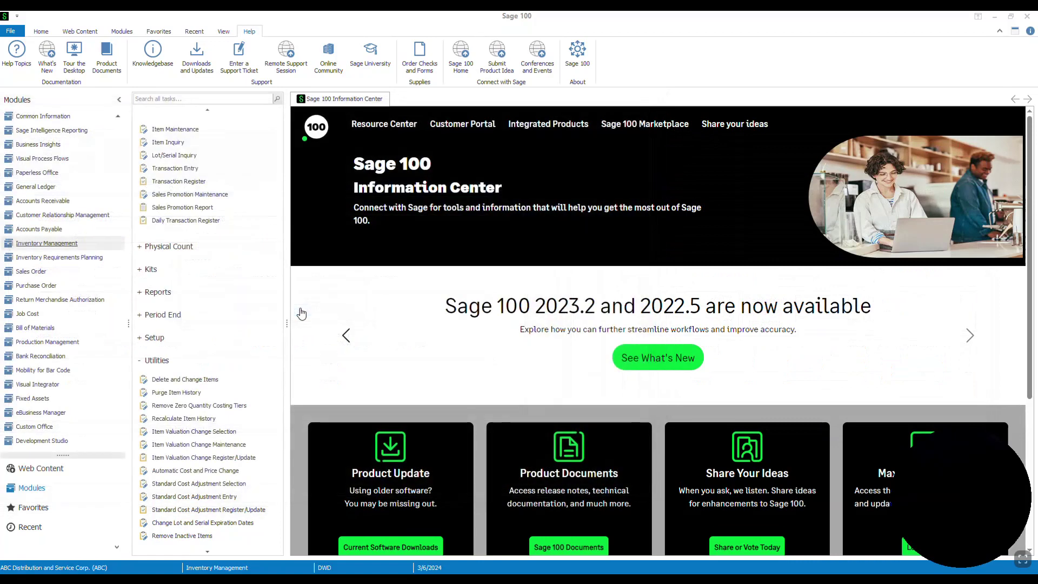
Open the Delete and Change Items utility, acknowledge the warranty tracking warning and show the empty list of item changes
left_click(163, 381)
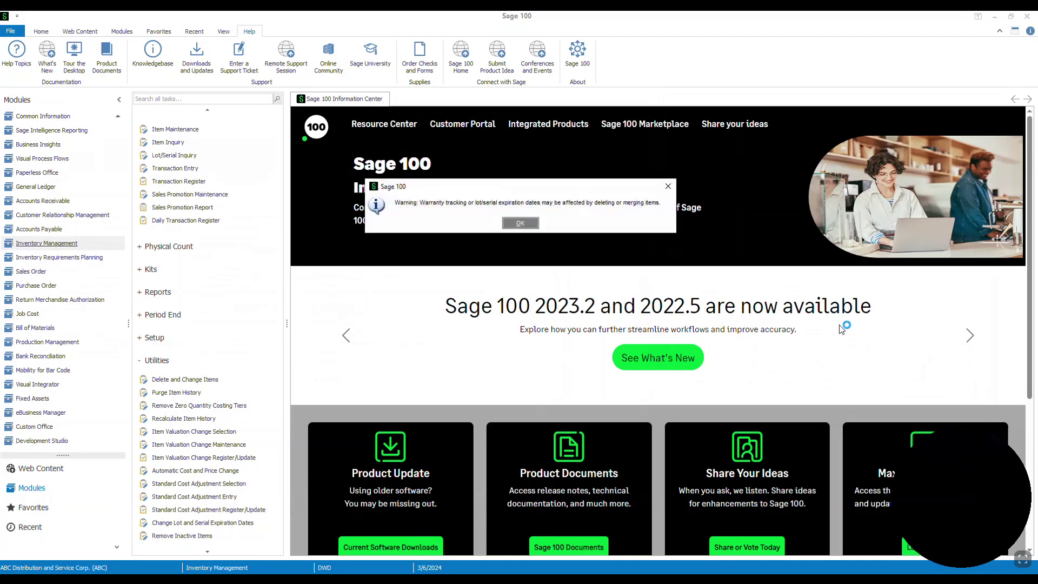
key("Return")
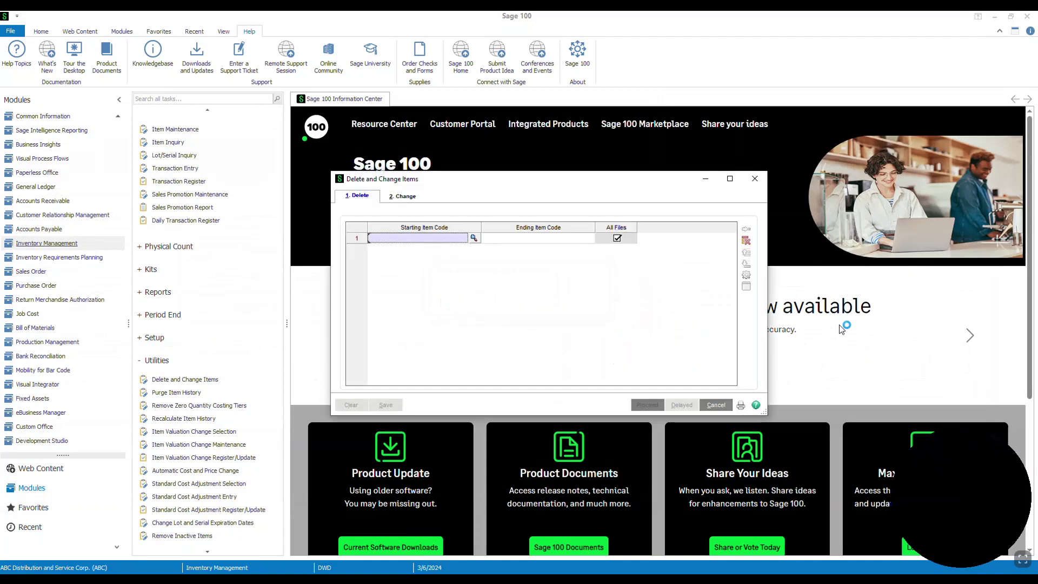
left_click(405, 196)
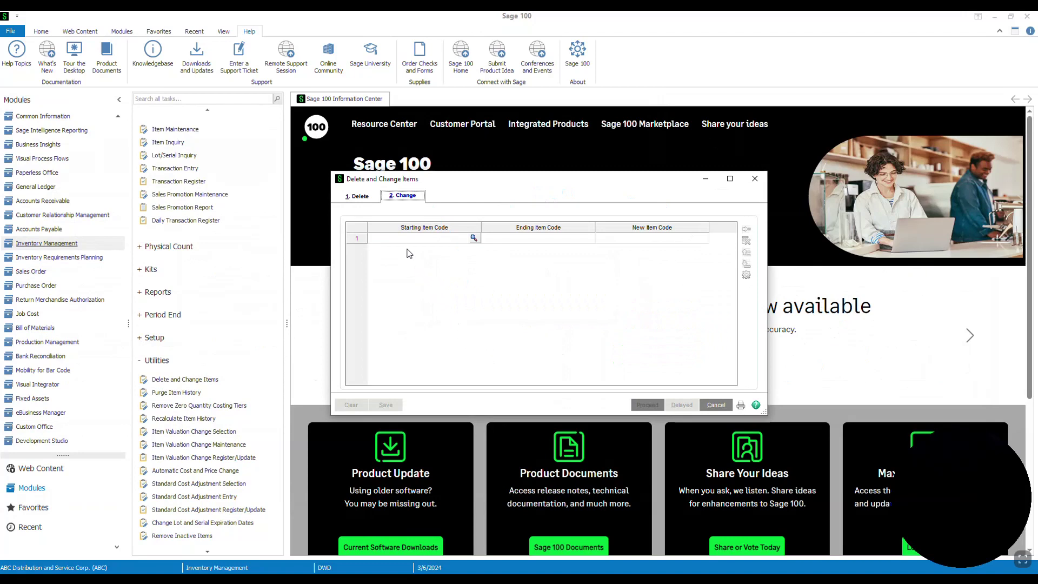